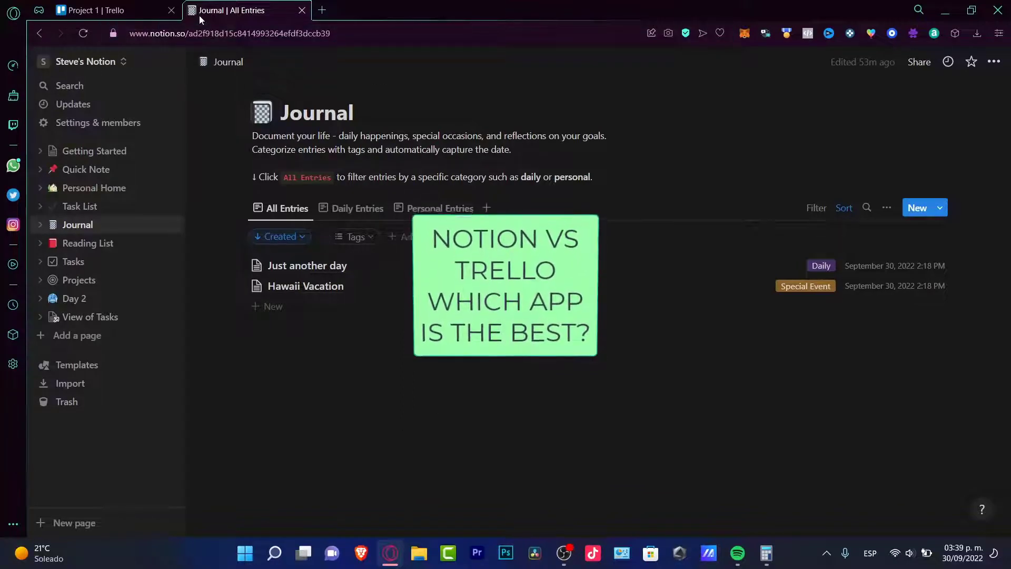
Switch to the Trello tab showing the Project 1 board with To Do, Doing and Done lists.
left_click(78, 5)
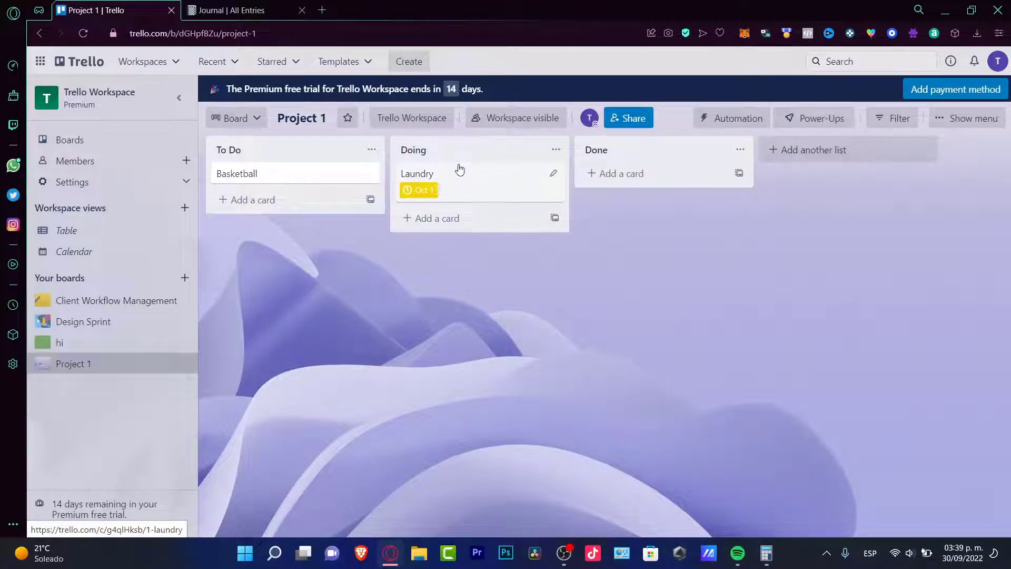
left_click(230, 5)
left_click(105, 10)
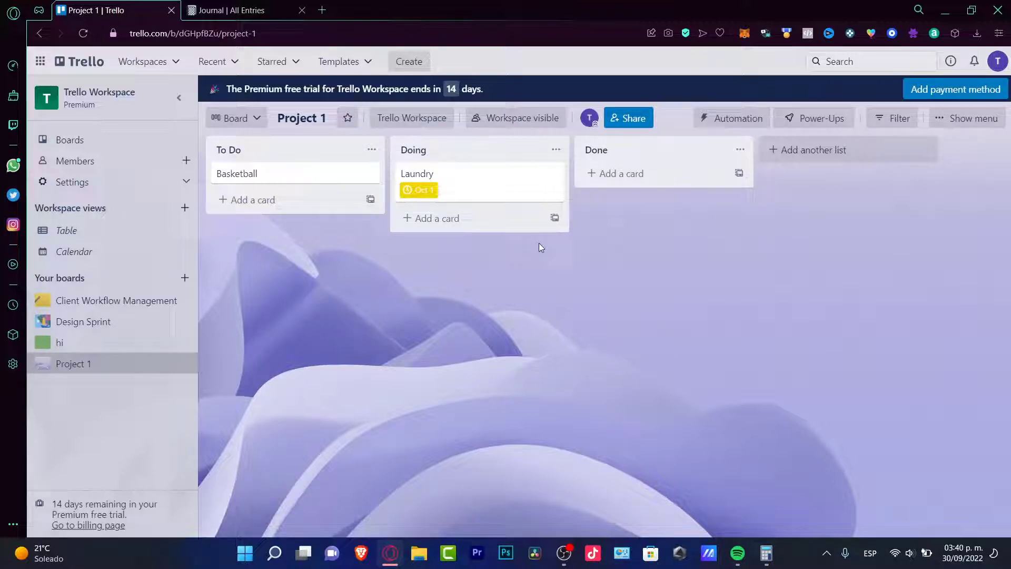
left_click(265, 6)
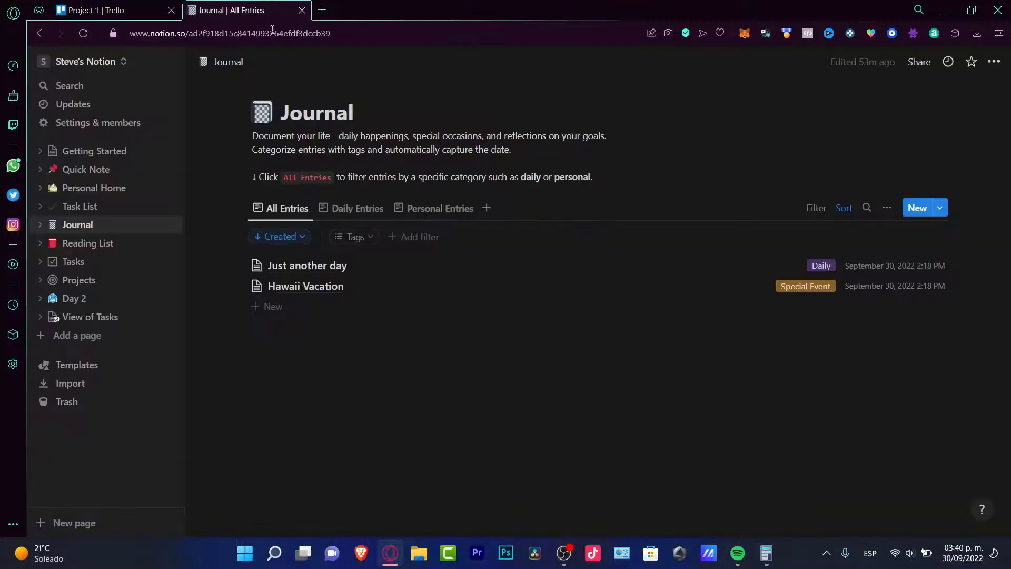
left_click(143, 6)
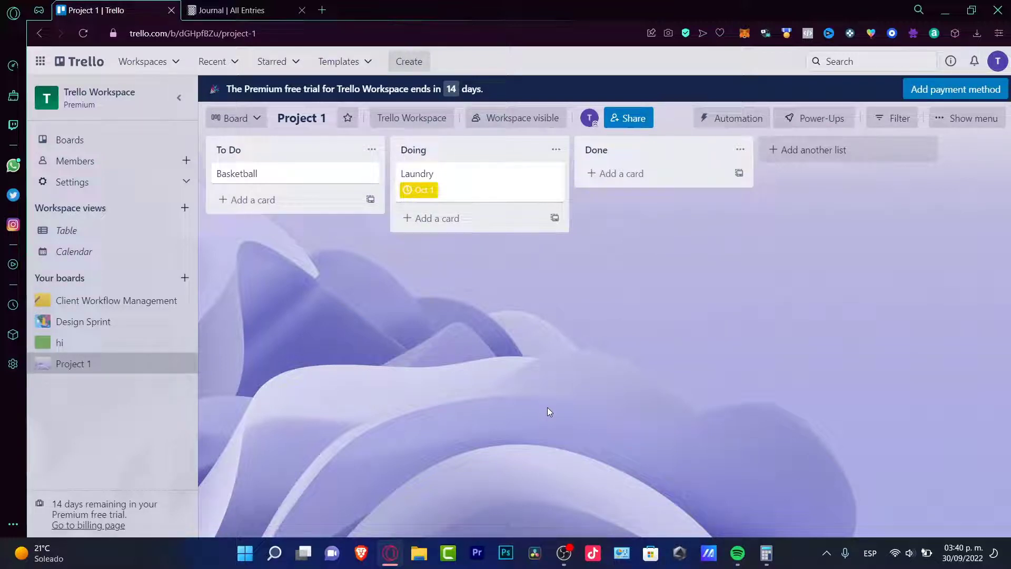
left_click(232, 10)
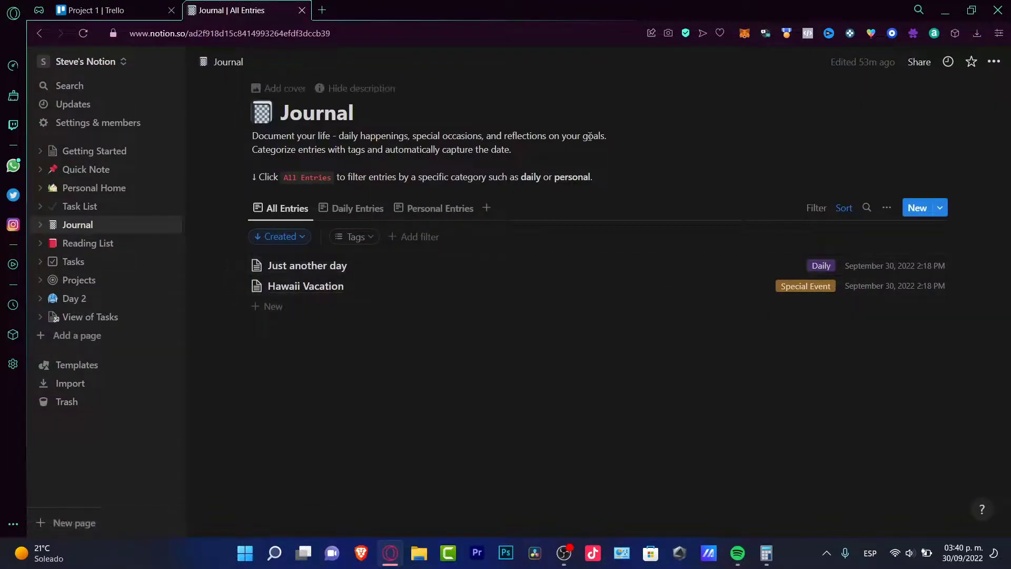
left_click(105, 10)
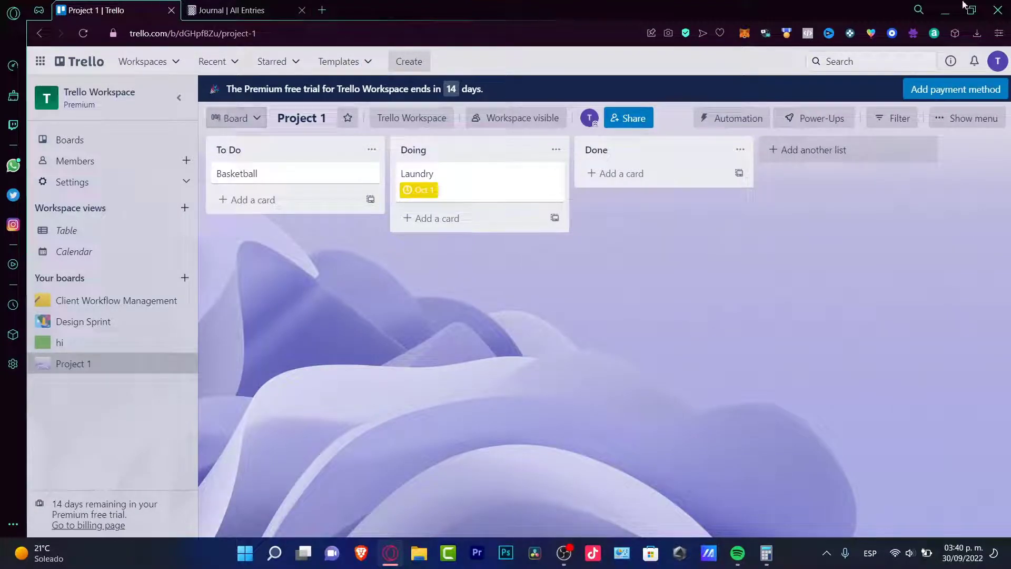
Open the Trello workspace billing and payment page from the account options.
left_click(1001, 66)
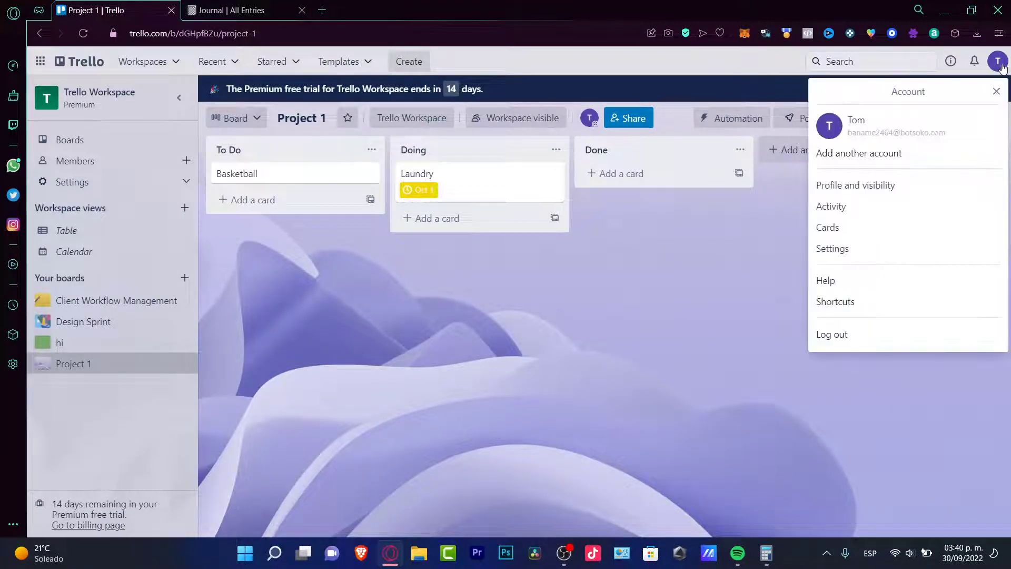
left_click(801, 221)
left_click(966, 92)
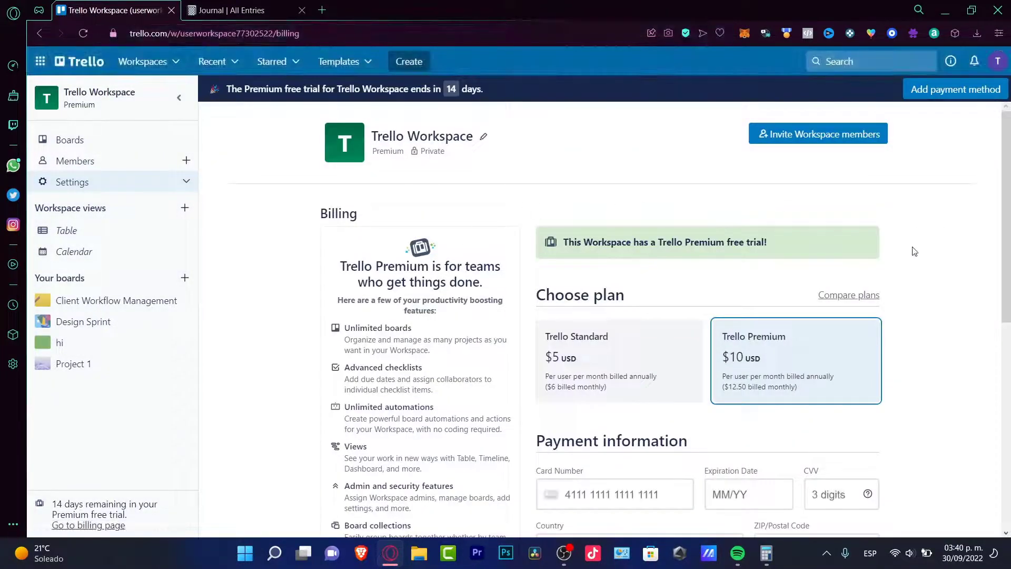
scroll(917, 253, "down", 3)
scroll(916, 253, "up", 4)
scroll(915, 251, "down", 2)
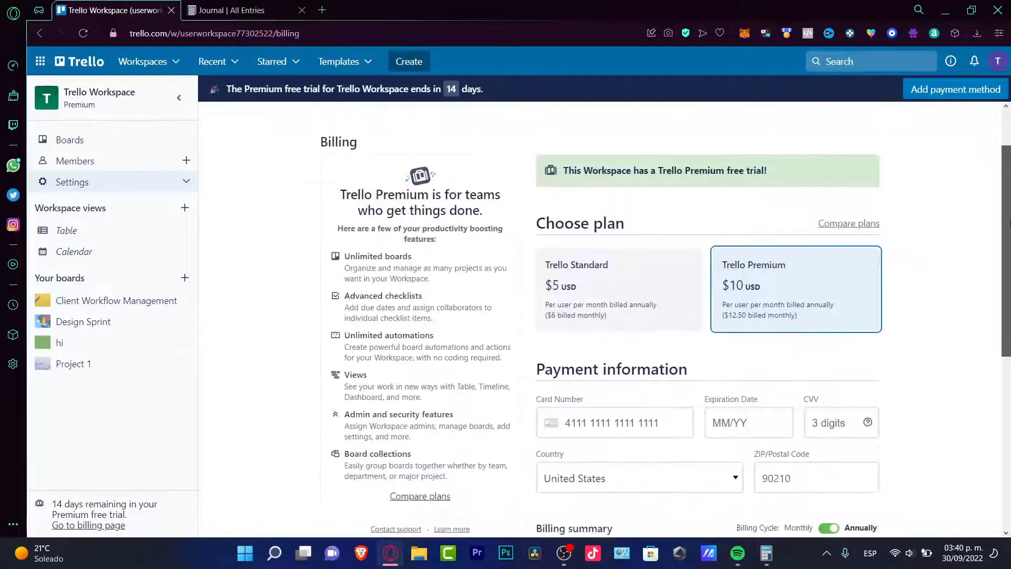
Choose the Trello Standard plan with monthly billing, totalling $6.00 USD.
left_click_drag(579, 266, 545, 268)
scroll(885, 316, "down", 3)
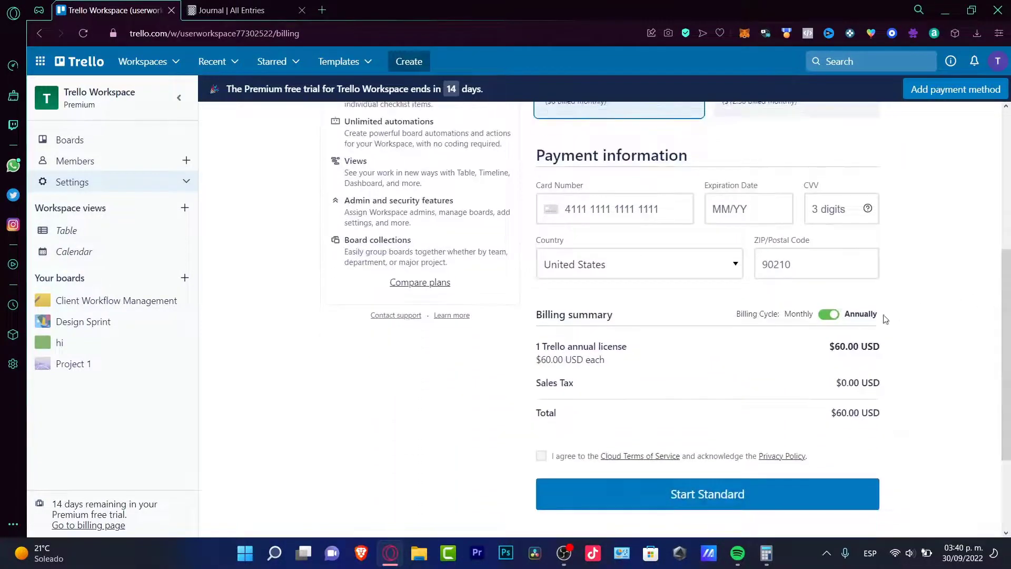
left_click_drag(886, 318, 842, 324)
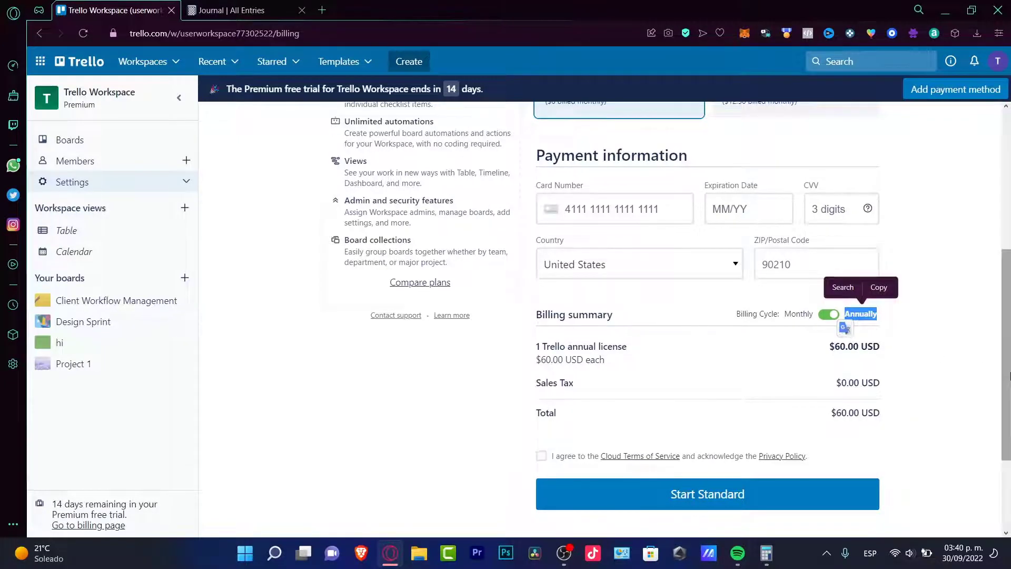
scroll(1008, 345, "up", 1)
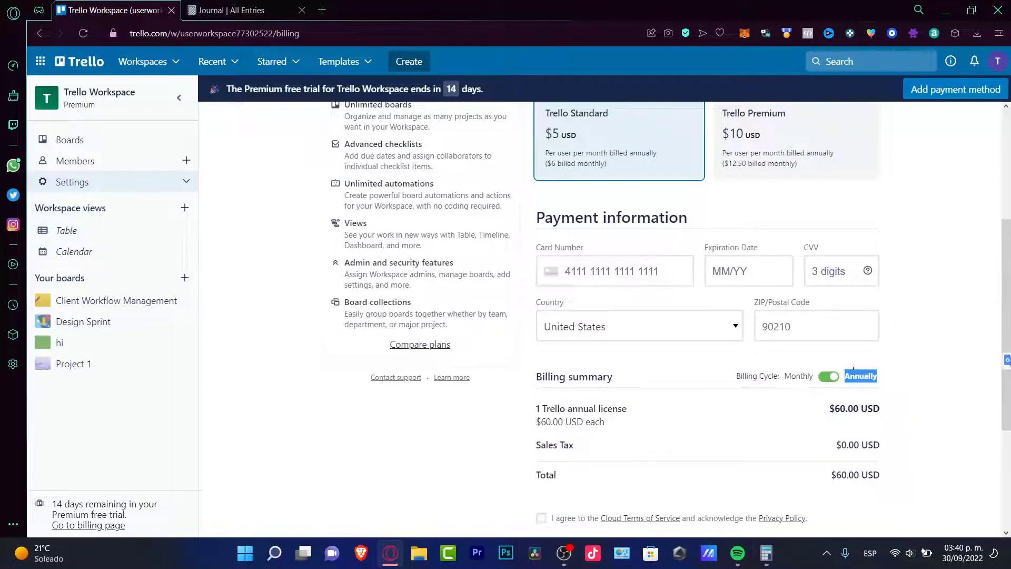
left_click(832, 376)
scroll(995, 316, "up", 3)
scroll(996, 342, "down", 5)
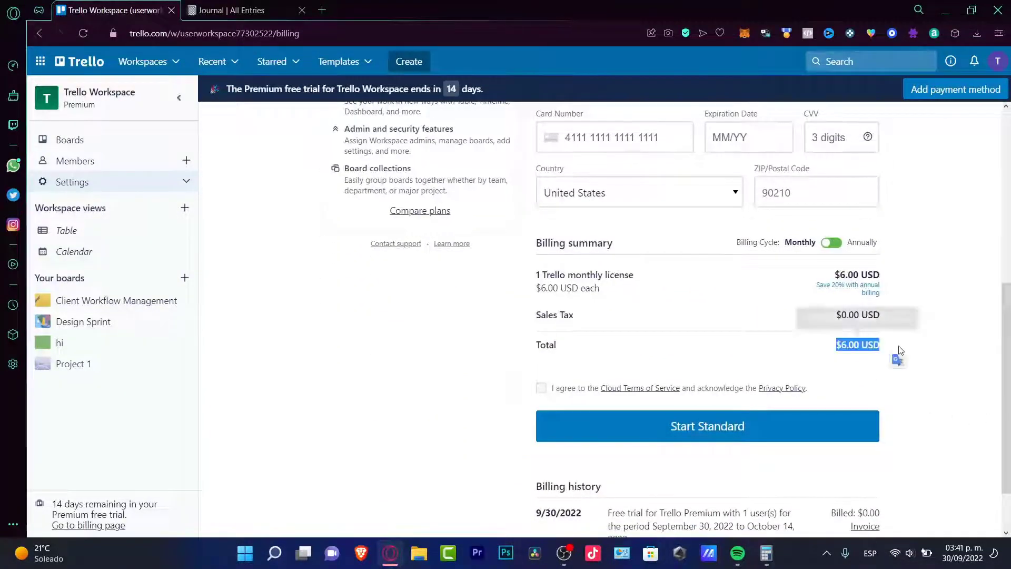
scroll(989, 305, "down", 2)
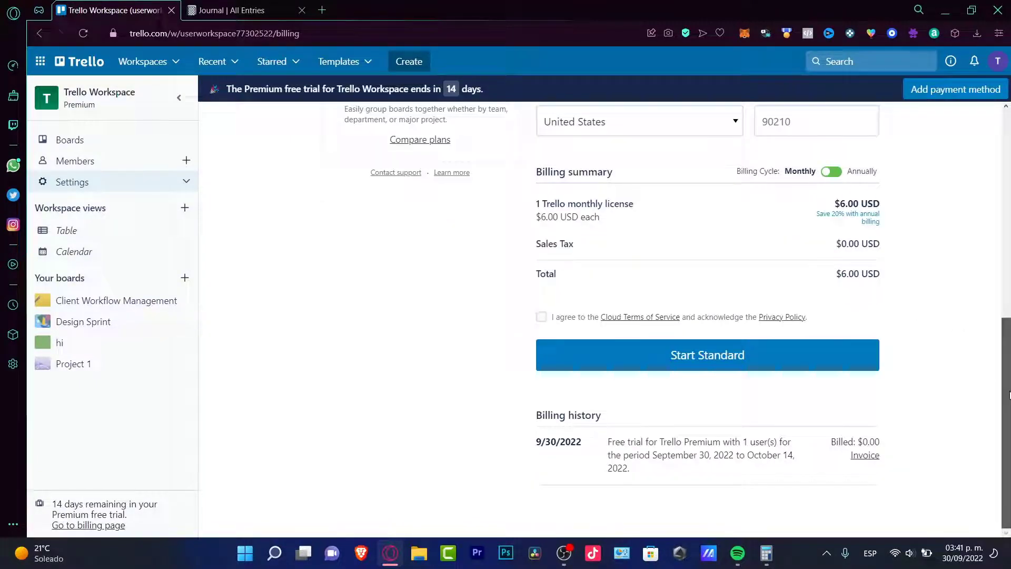
left_click_drag(1009, 395, 1008, 190)
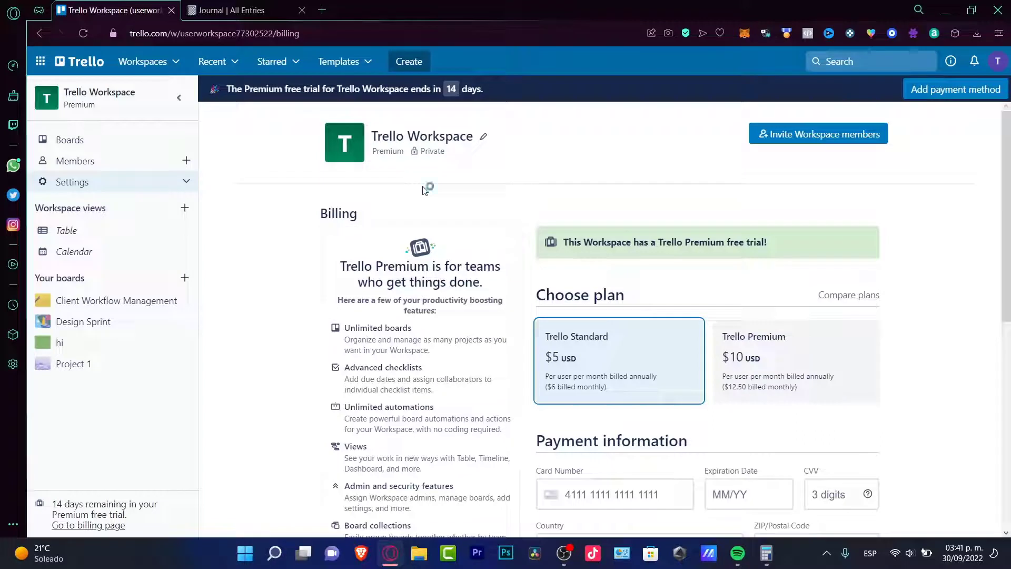
Switch to Notion's Plans & pricing guide and scroll through the Free, Personal, Team and Enterprise comparison.
key("ctrl+Tab")
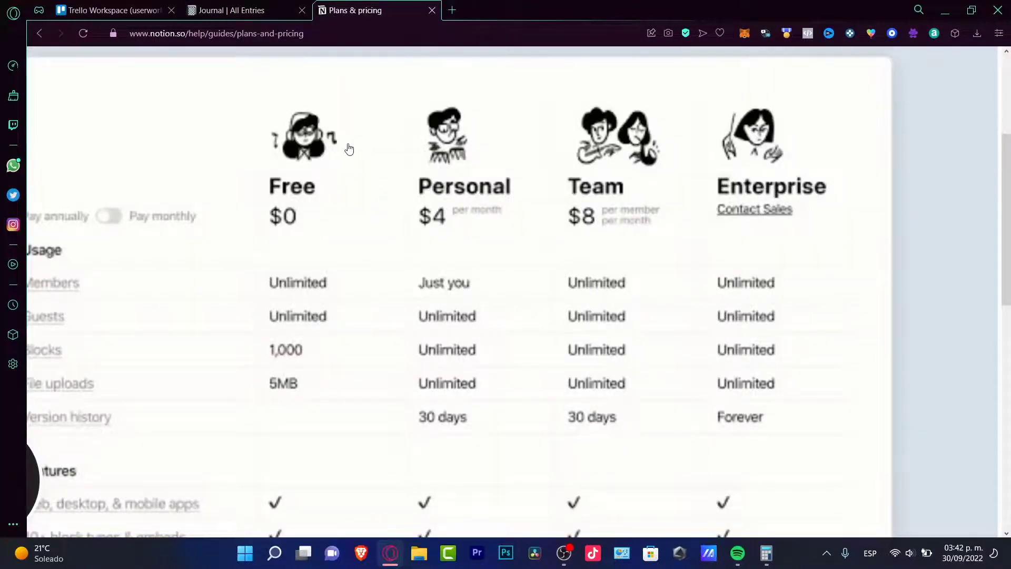
scroll(350, 226, "down", 15)
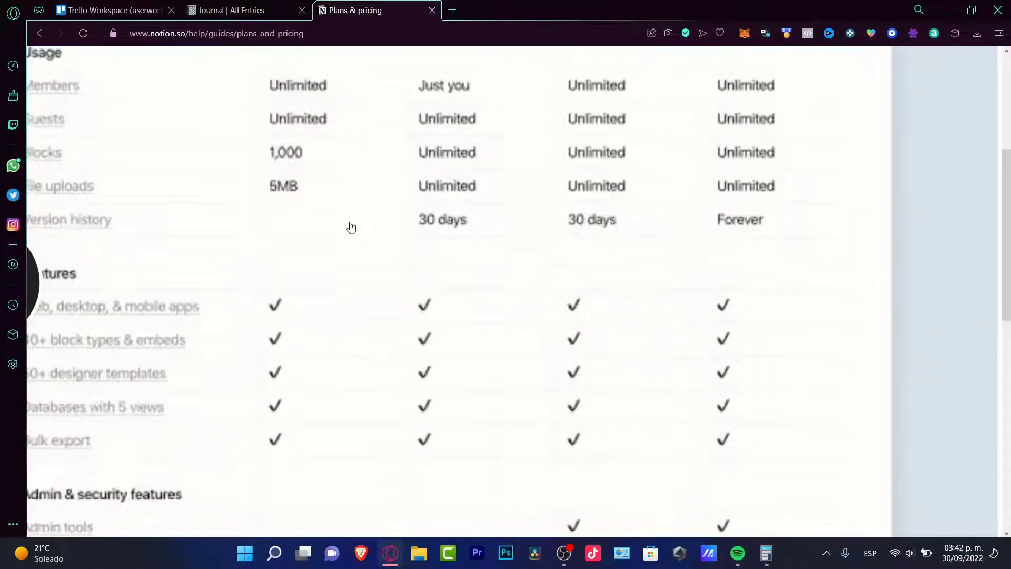
scroll(352, 227, "up", 15)
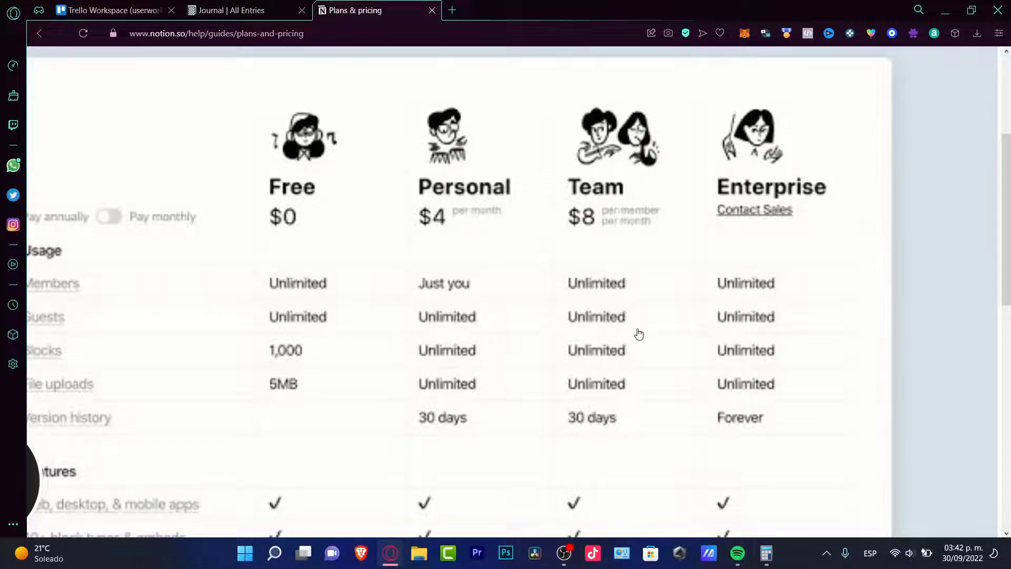
On Trello pricing, highlight Standard's Custom Fields, Workspace command runs and Single board guests features.
left_click(110, 10)
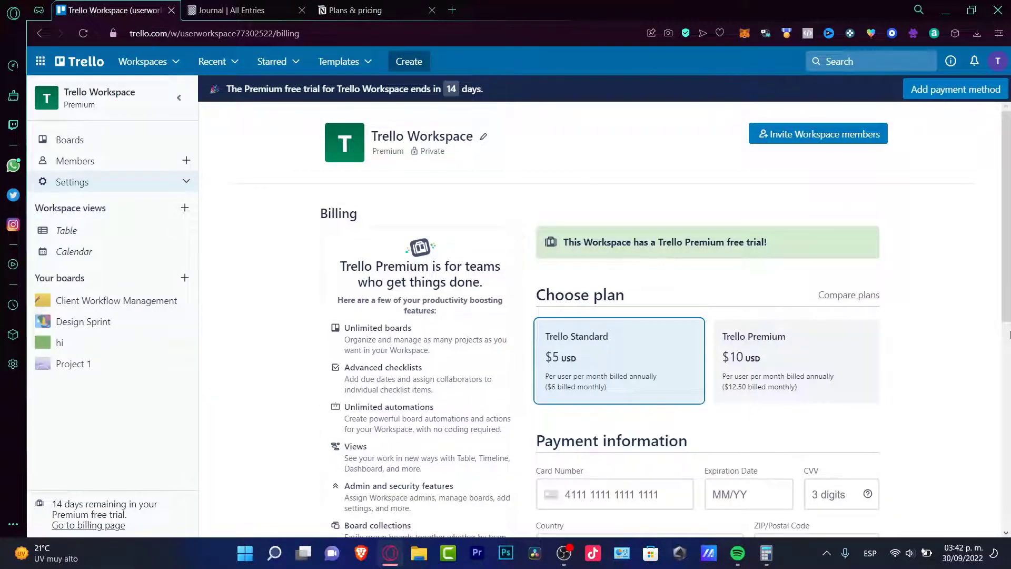
scroll(937, 300, "down", 4)
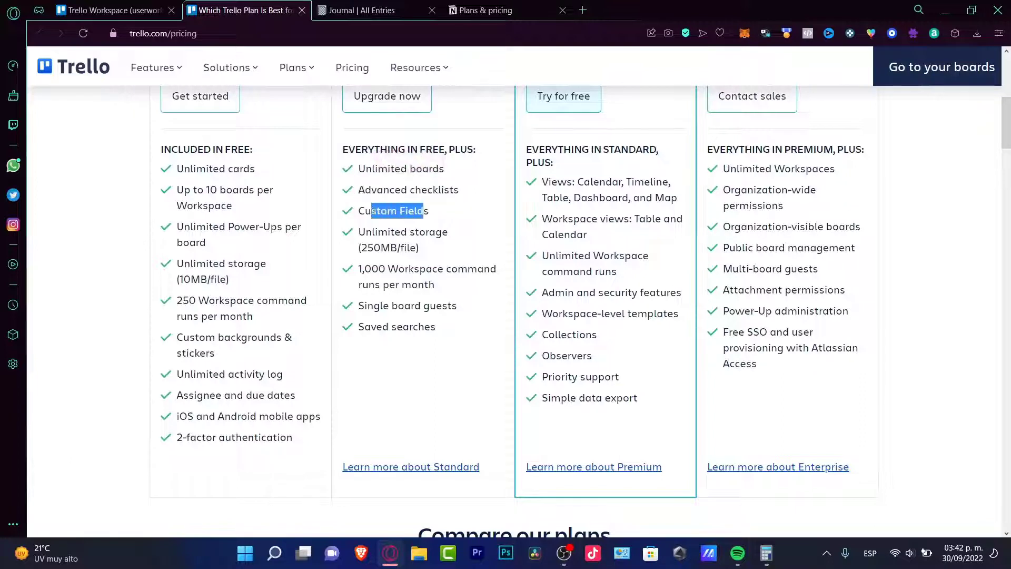
left_click_drag(452, 233, 389, 233)
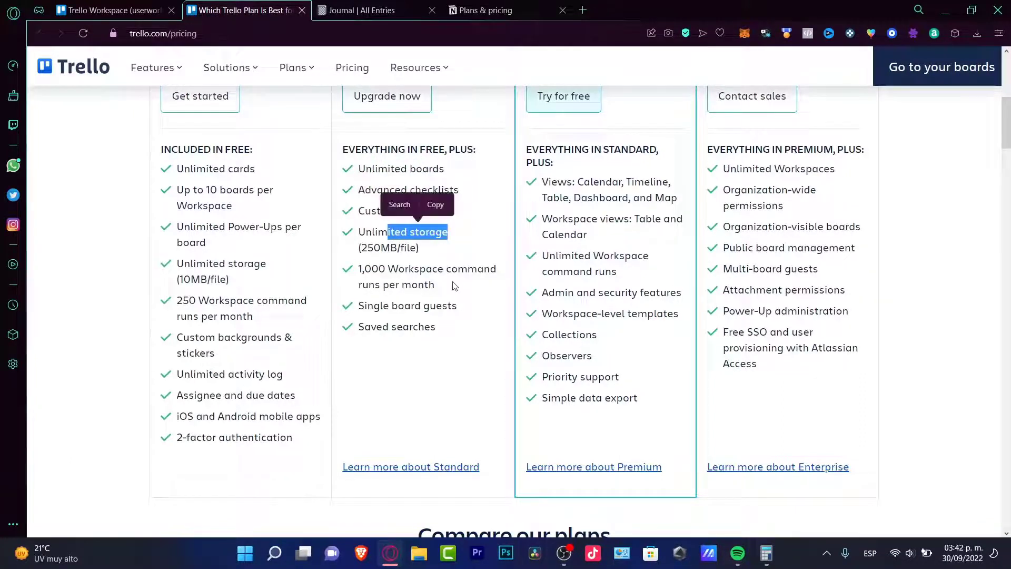
left_click_drag(451, 285, 388, 270)
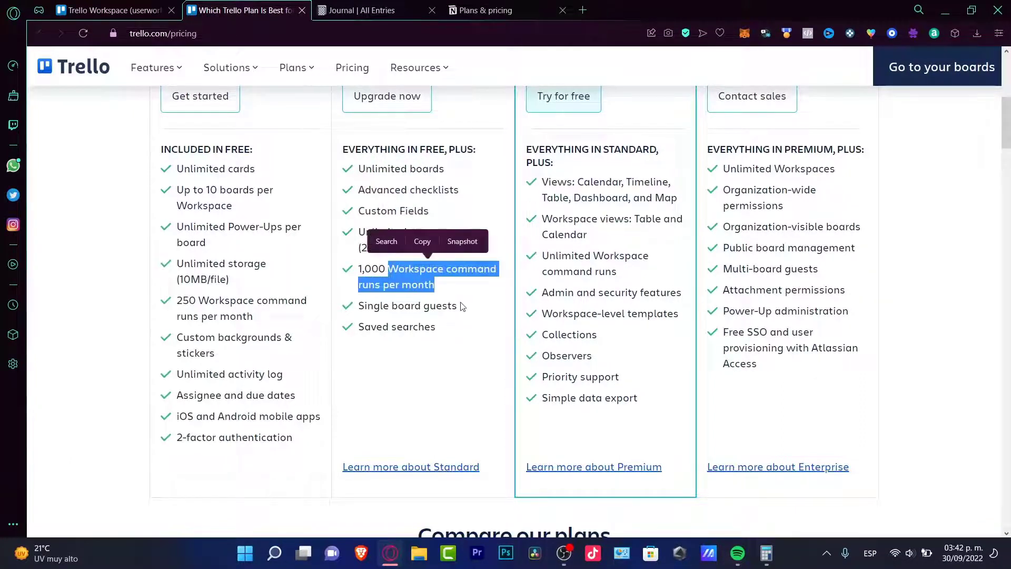
left_click_drag(451, 306, 361, 306)
Highlight Saved searches, open the Standard plan details page, then return to the Notion Journal.
left_click(455, 336)
left_click_drag(455, 336, 372, 327)
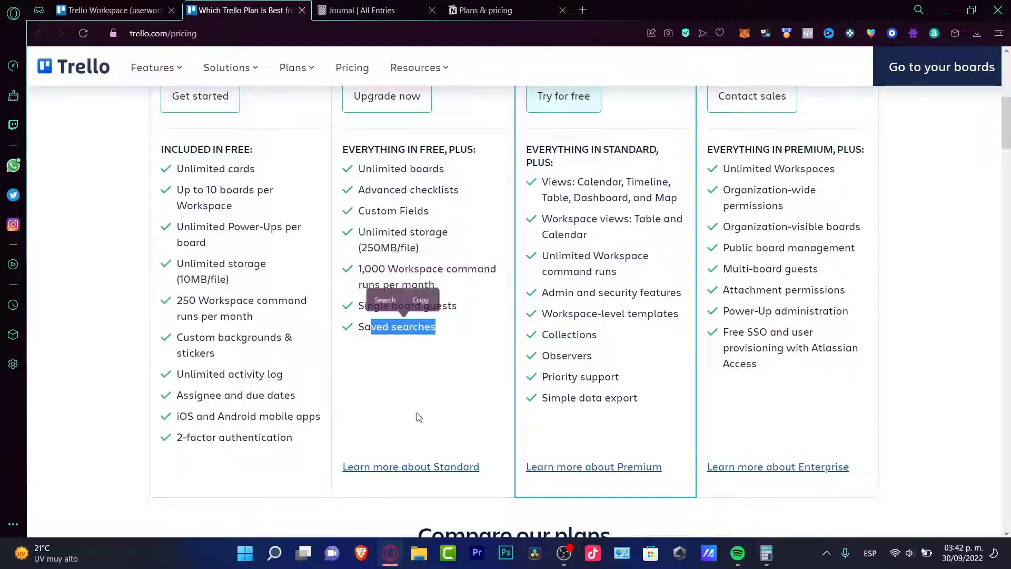
left_click(438, 467)
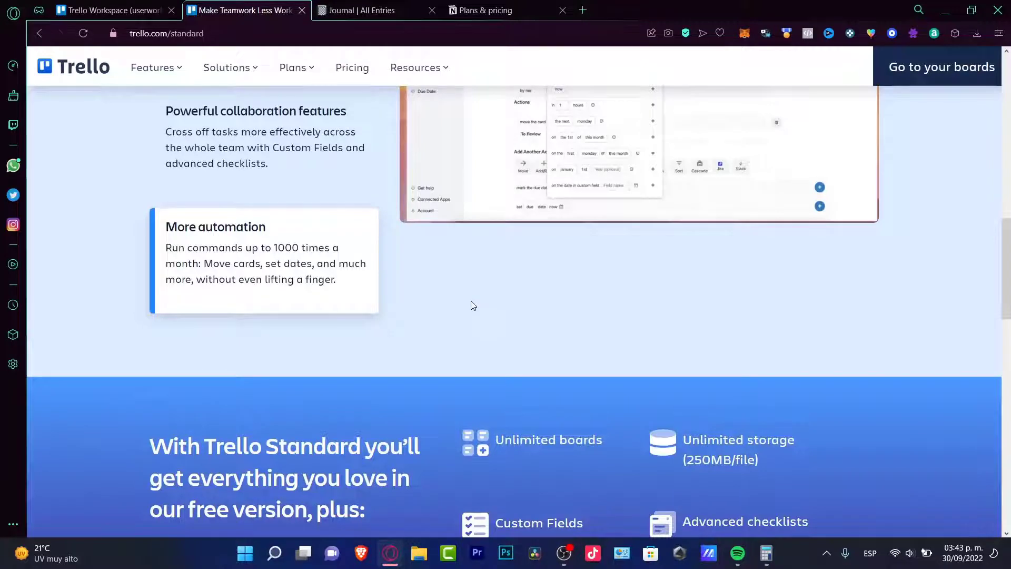
left_click(330, 6)
left_click(364, 7)
left_click(390, 6)
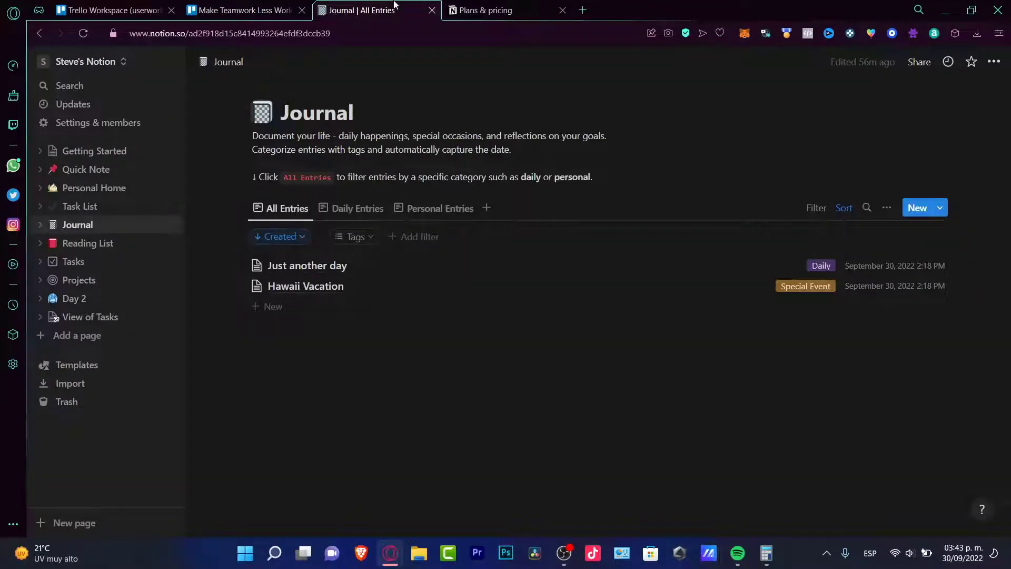
left_click(243, 10)
scroll(517, 317, "down", 4)
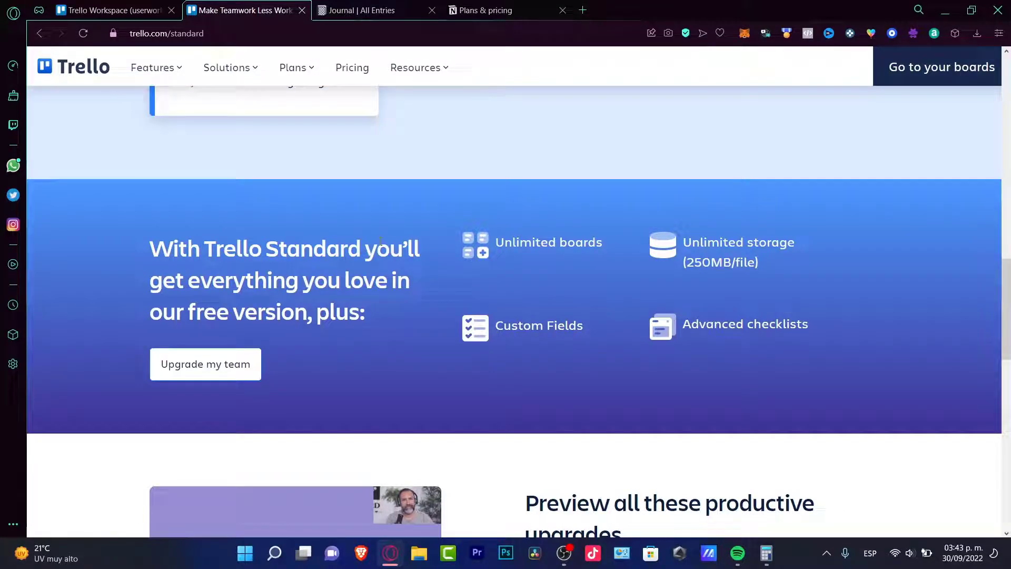
left_click(392, 6)
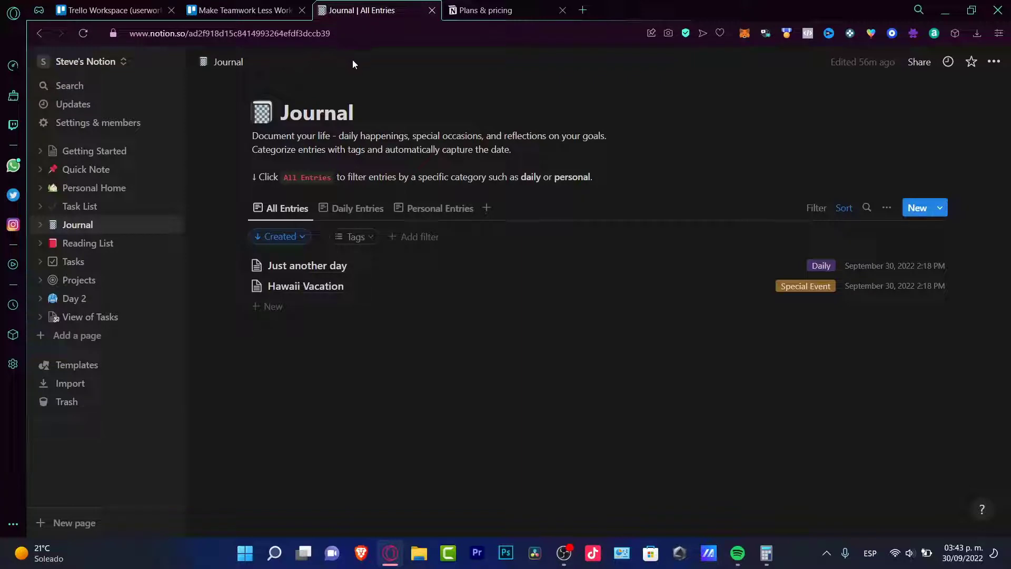
Create a new Notion workspace set up 'For myself' and enter its Getting Started page.
left_click(99, 153)
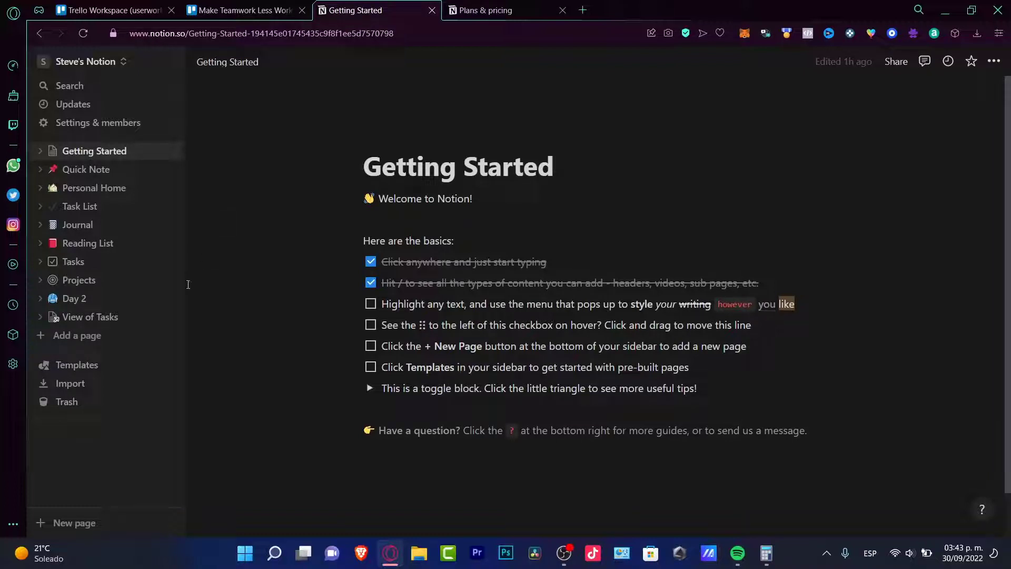
left_click(139, 71)
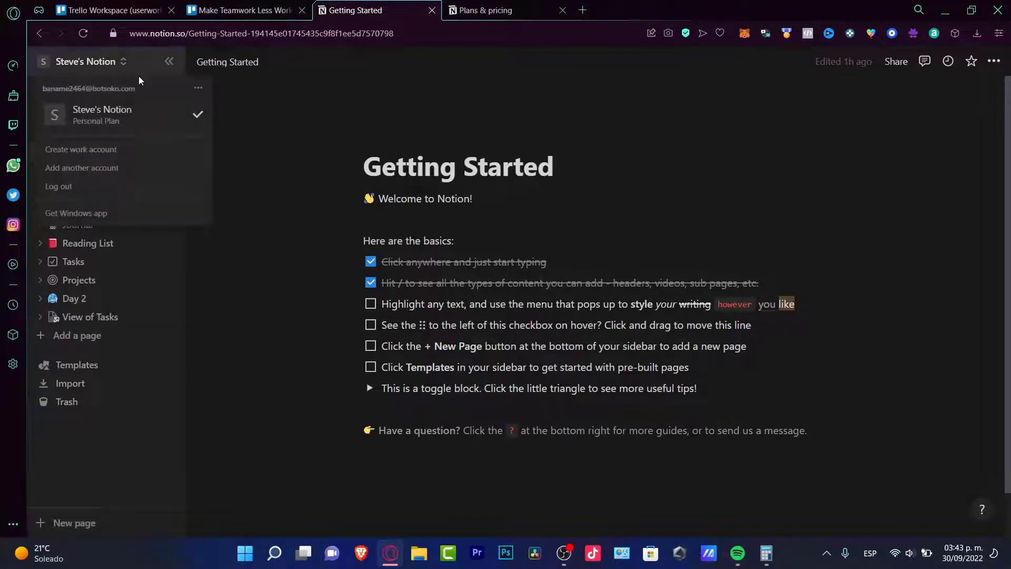
left_click(147, 155)
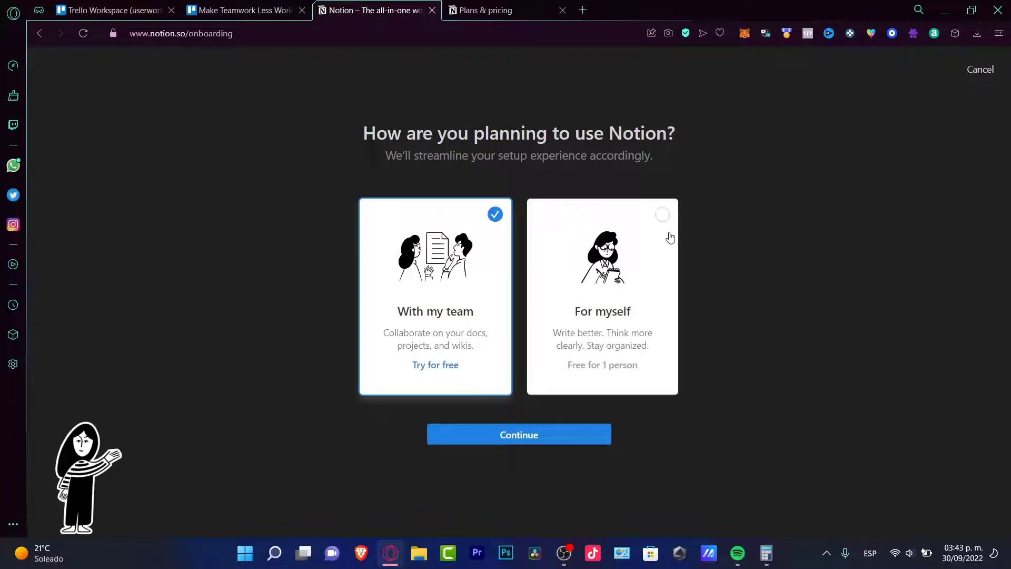
left_click(441, 353)
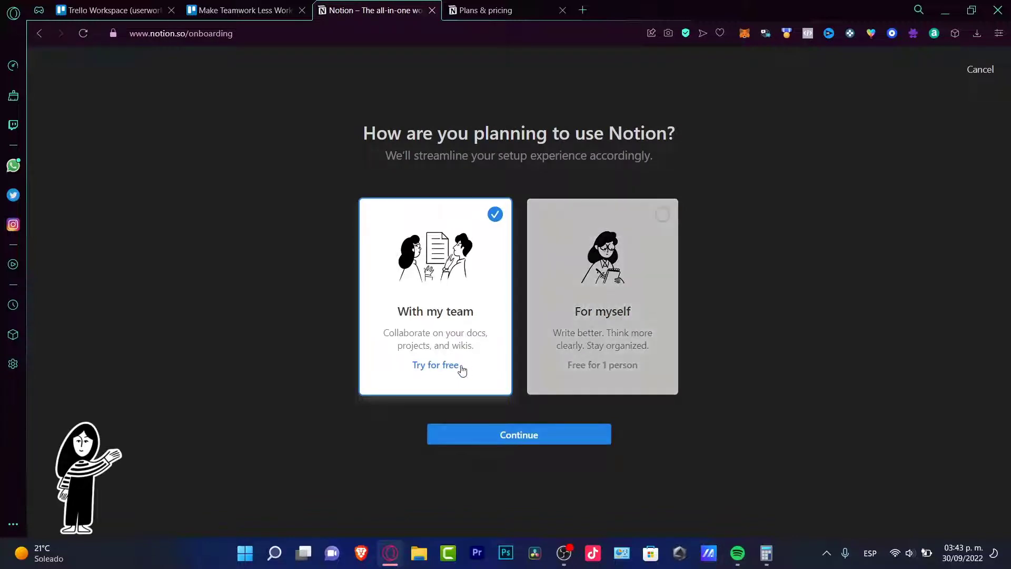
left_click(562, 345)
left_click(576, 433)
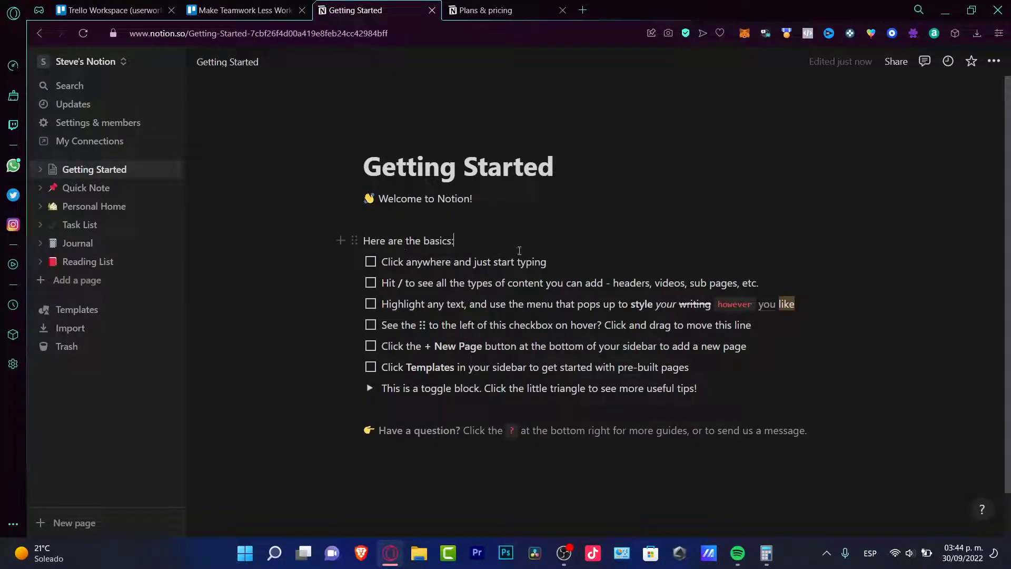
Add 'help' to the first Getting Started to-do and tick off all six checklist items.
left_click(548, 262)
type("help")
key("ctrl+Return")
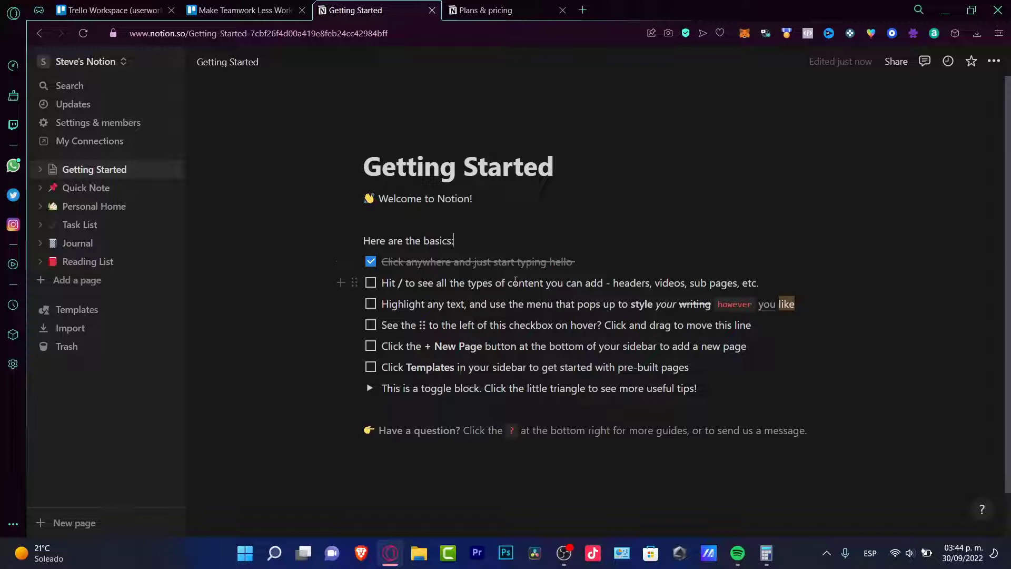
left_click(371, 282)
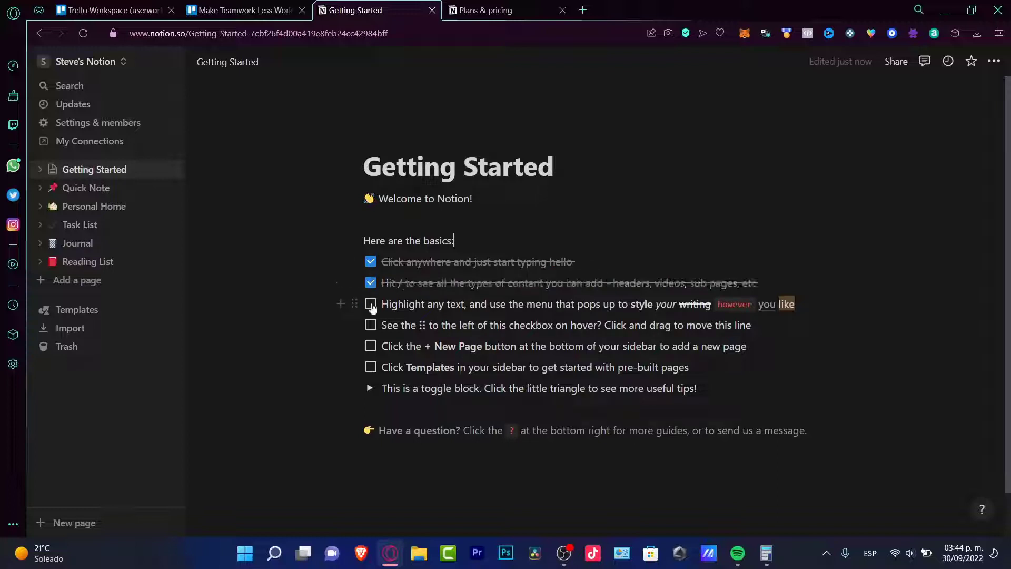
left_click(372, 305)
left_click(372, 326)
left_click(371, 347)
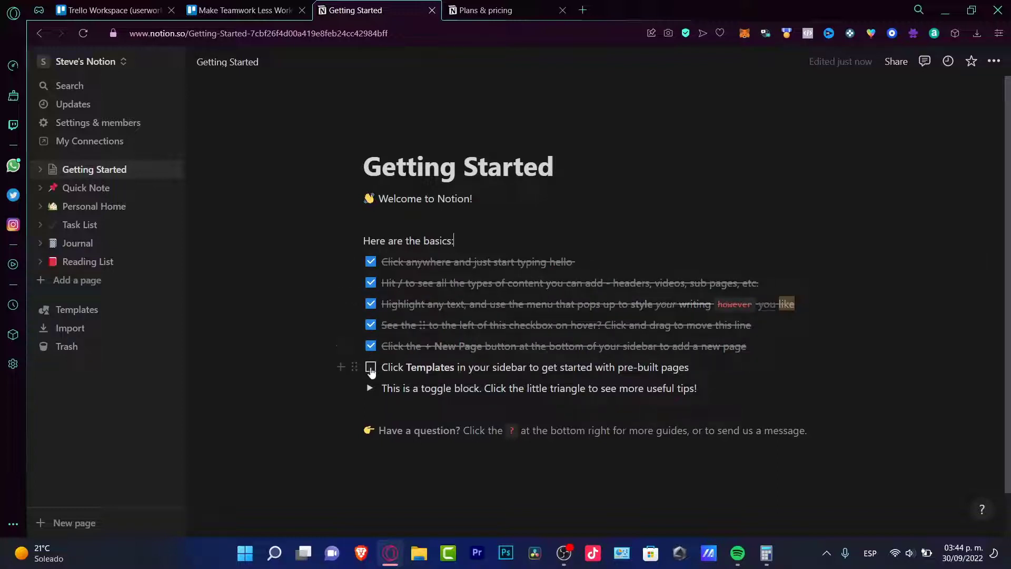
left_click(371, 368)
Open the Quick Note page and scroll through its contents.
left_click(113, 191)
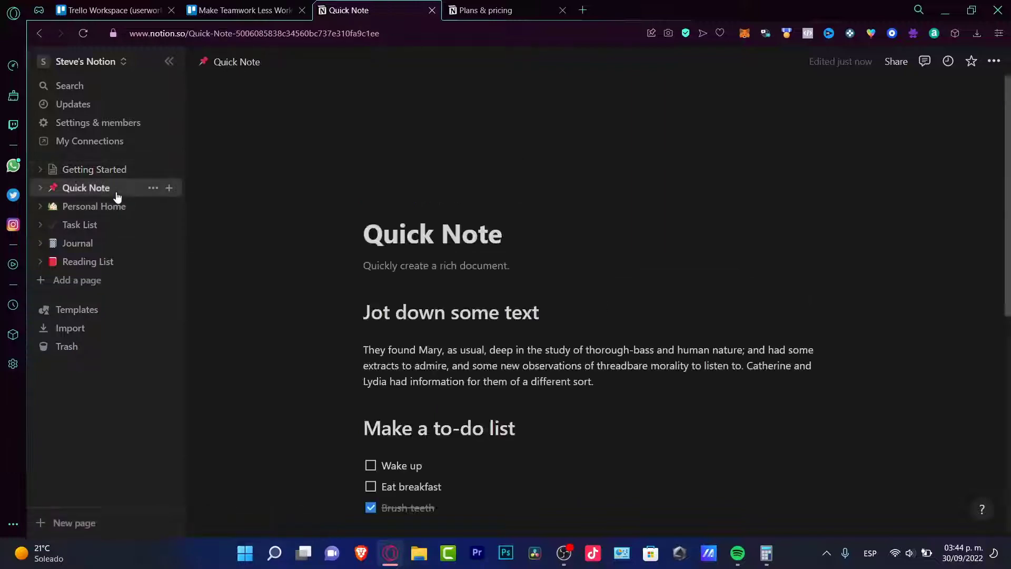
scroll(515, 273, "down", 7)
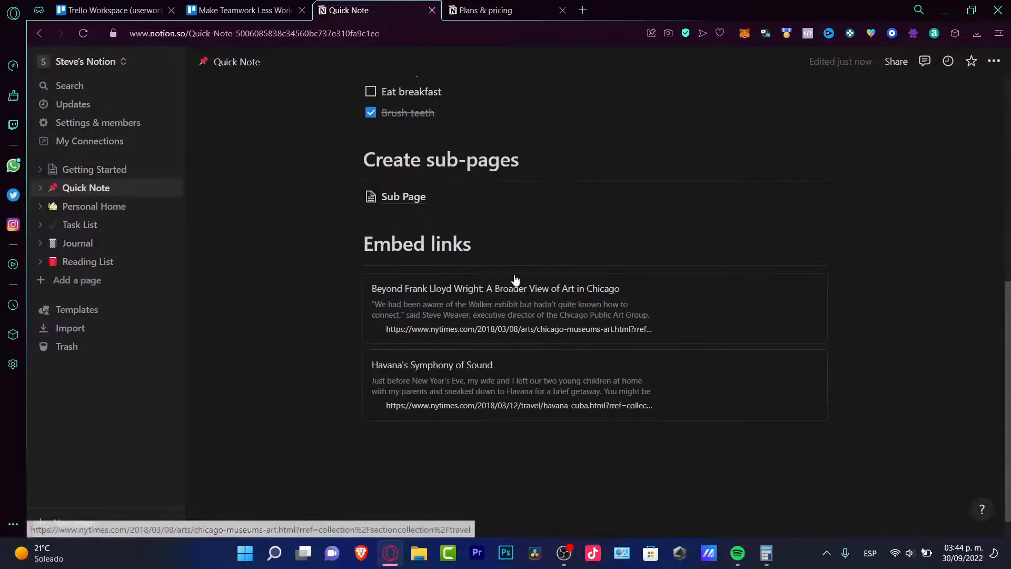
scroll(516, 275, "up", 4)
scroll(514, 275, "up", 4)
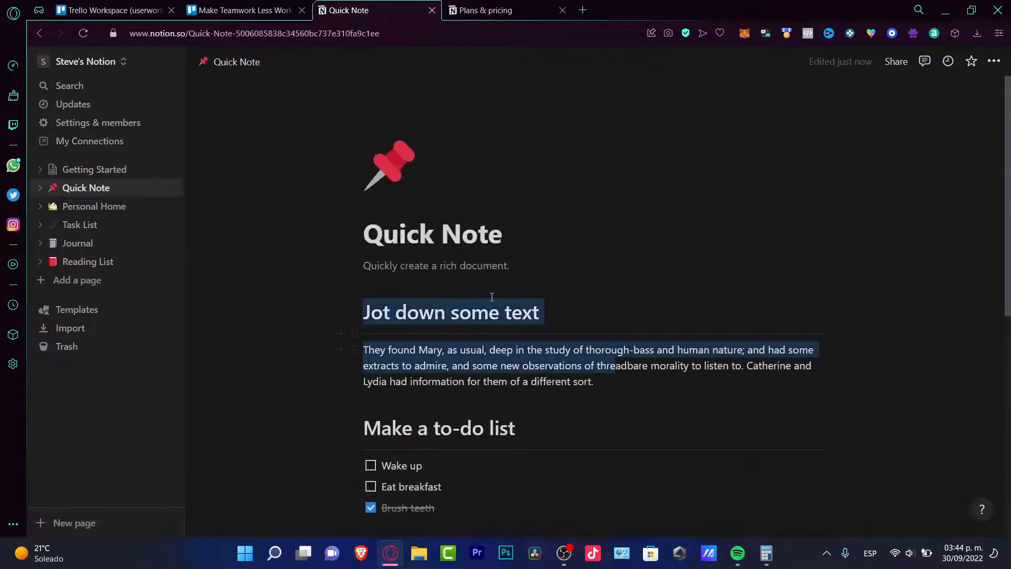
scroll(551, 246, "down", 7)
left_click_drag(551, 245, 536, 352)
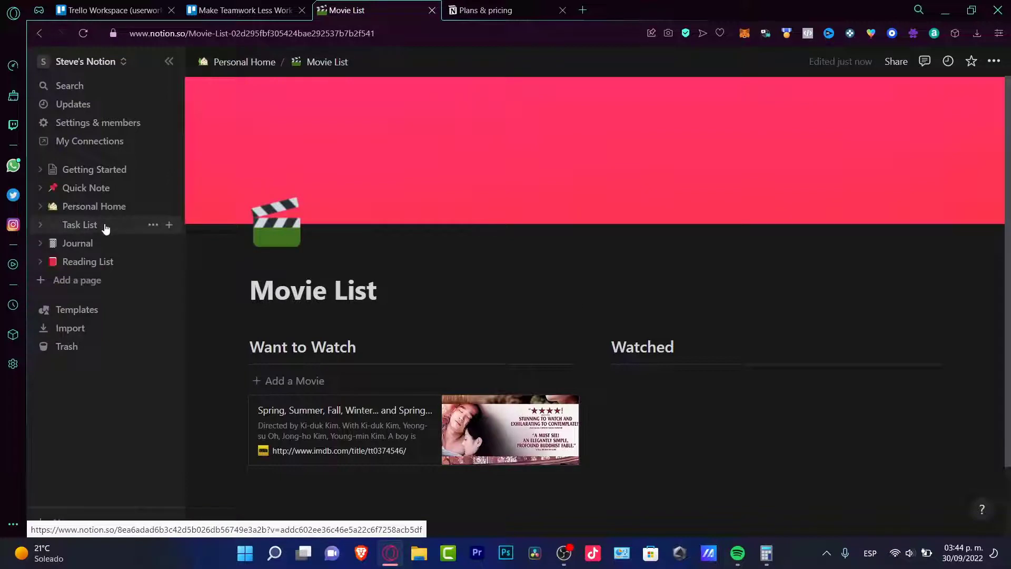
In Task List, add a 'Doing a video' card and move it and 'Take Fig on a walk' to Done.
left_click(106, 228)
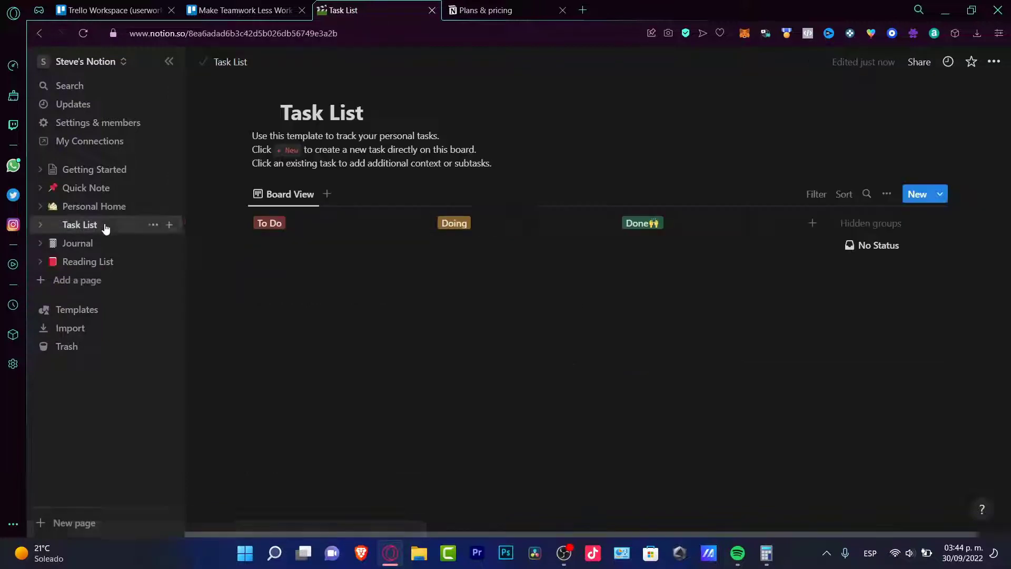
left_click(339, 249)
type("Doing a video")
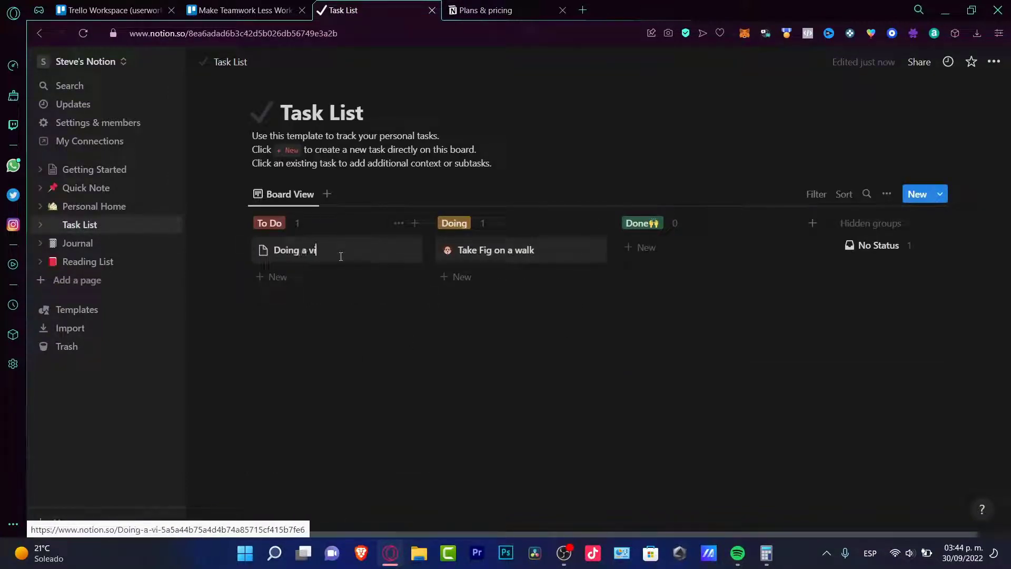
key("Return")
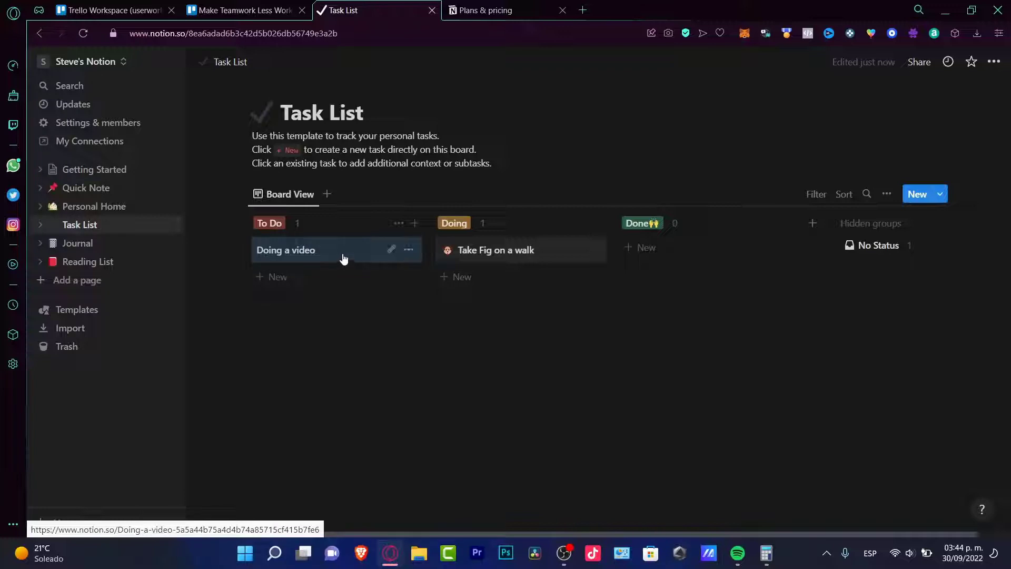
left_click_drag(344, 258, 737, 301)
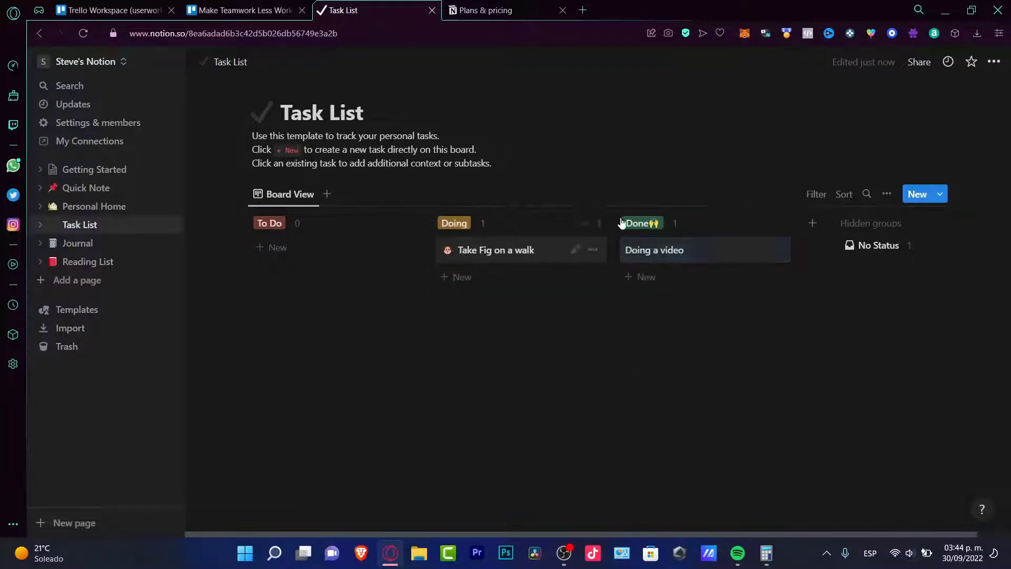
left_click_drag(542, 263, 738, 345)
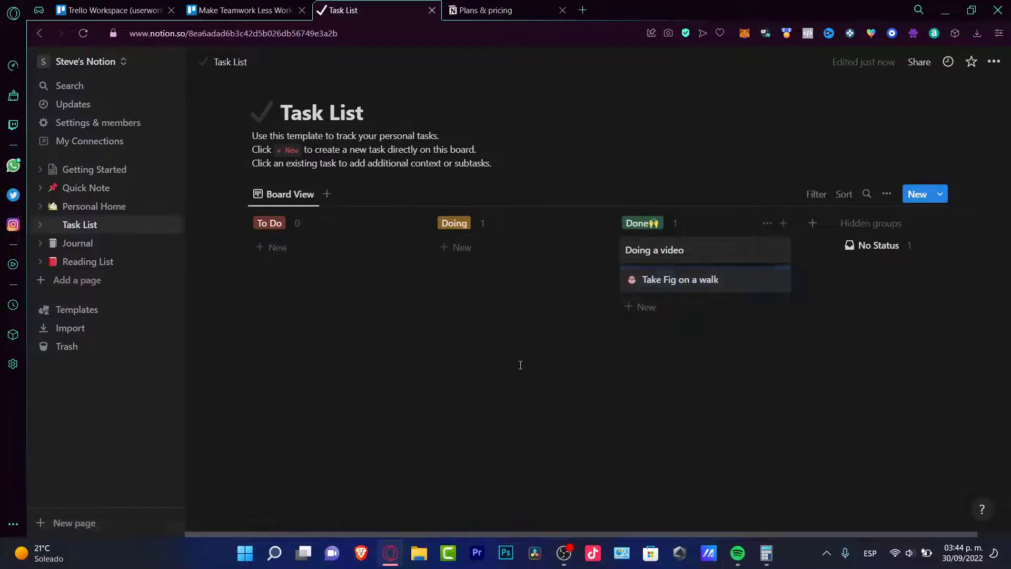
left_click(100, 247)
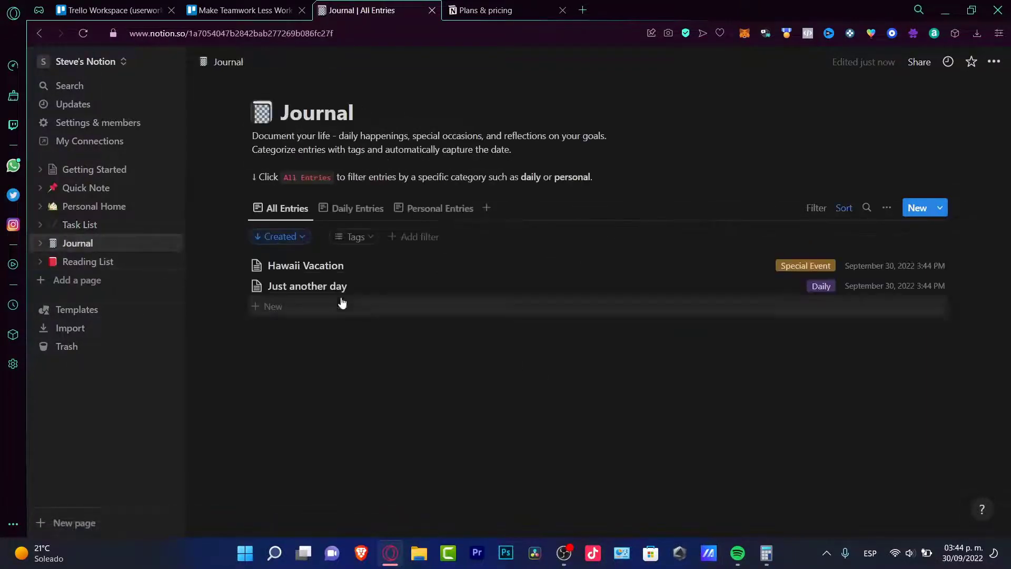
Add a Journal entry titled 'Create a new video', then browse the Reading List page.
left_click(340, 305)
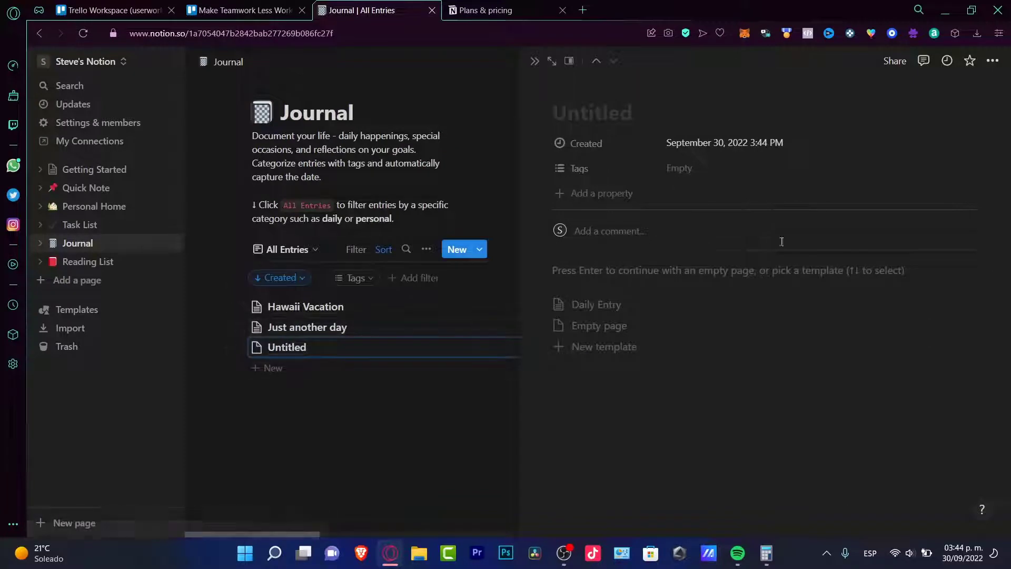
type("Create a new video")
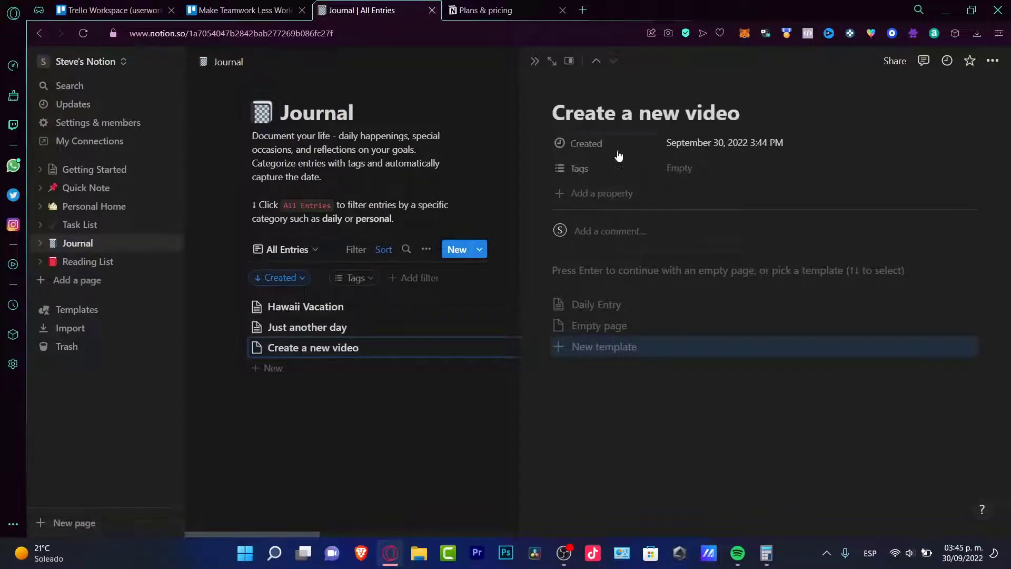
left_click(645, 232)
left_click(438, 413)
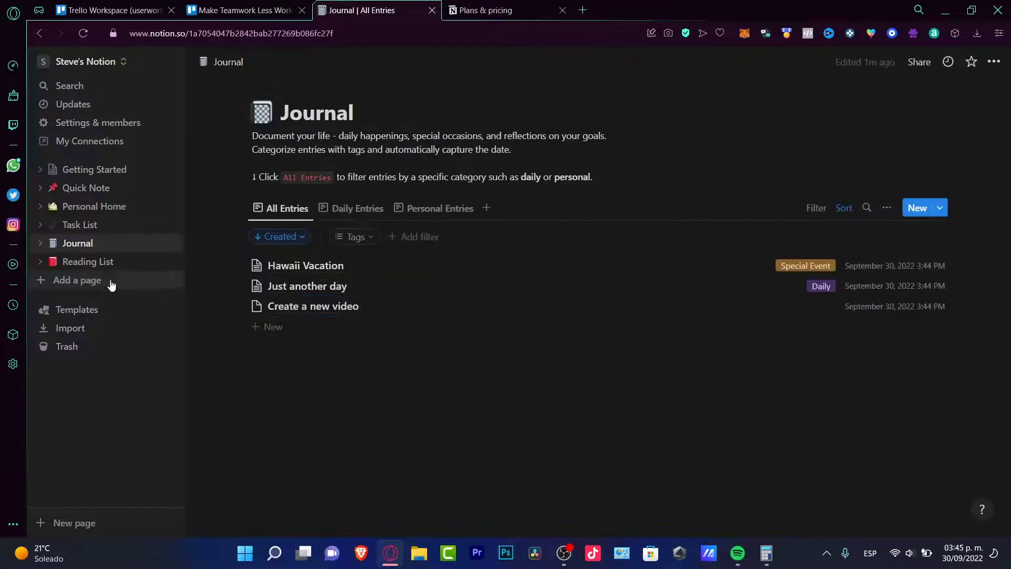
left_click(100, 270)
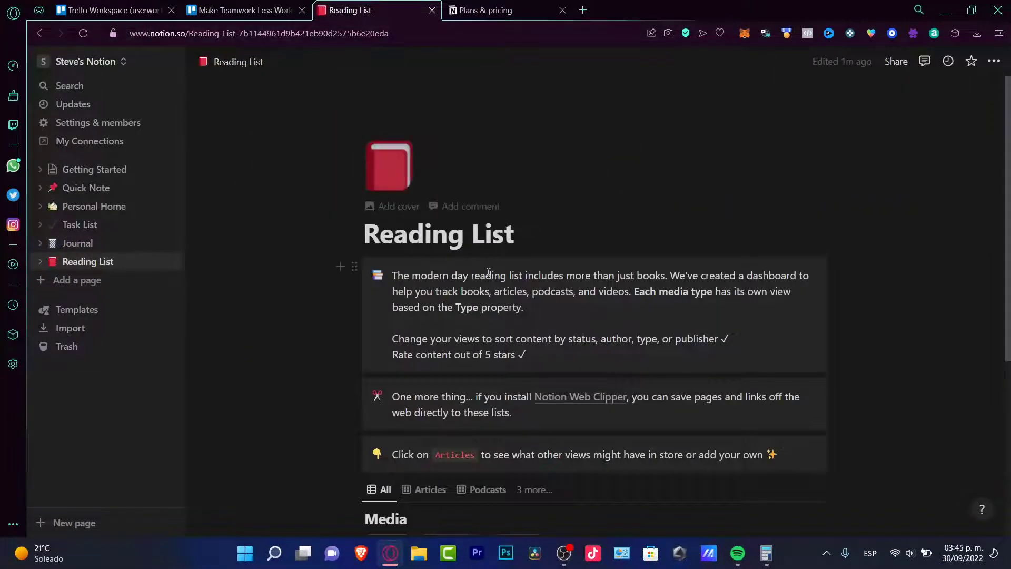
scroll(601, 295, "down", 3)
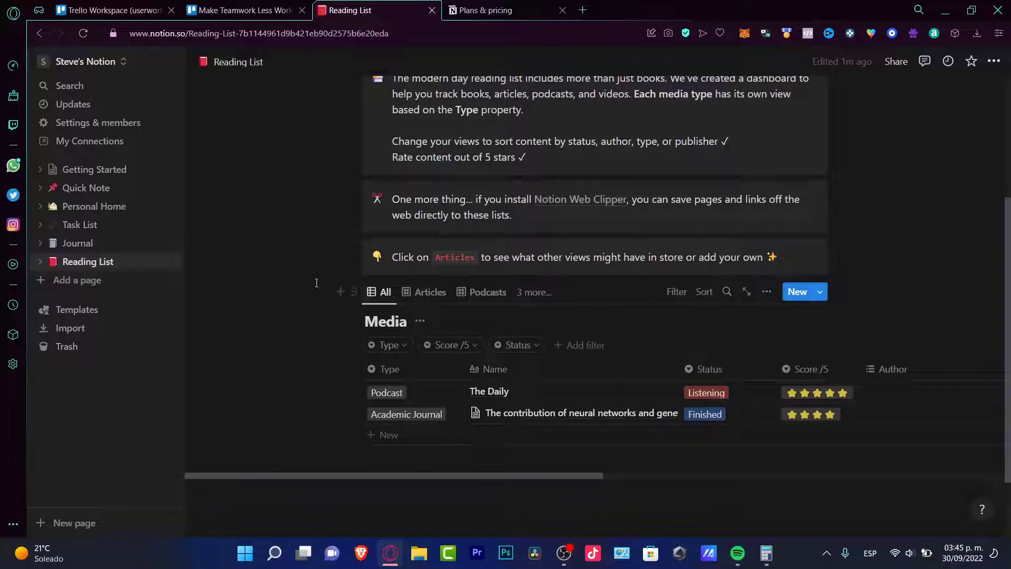
Create a new untitled page and bring up the template gallery.
left_click(77, 288)
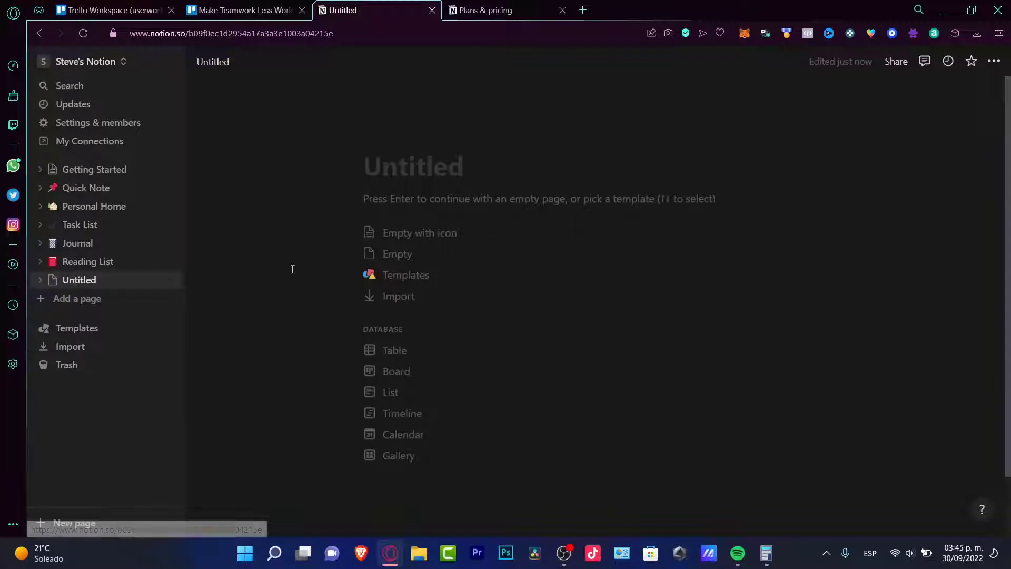
left_click(95, 299)
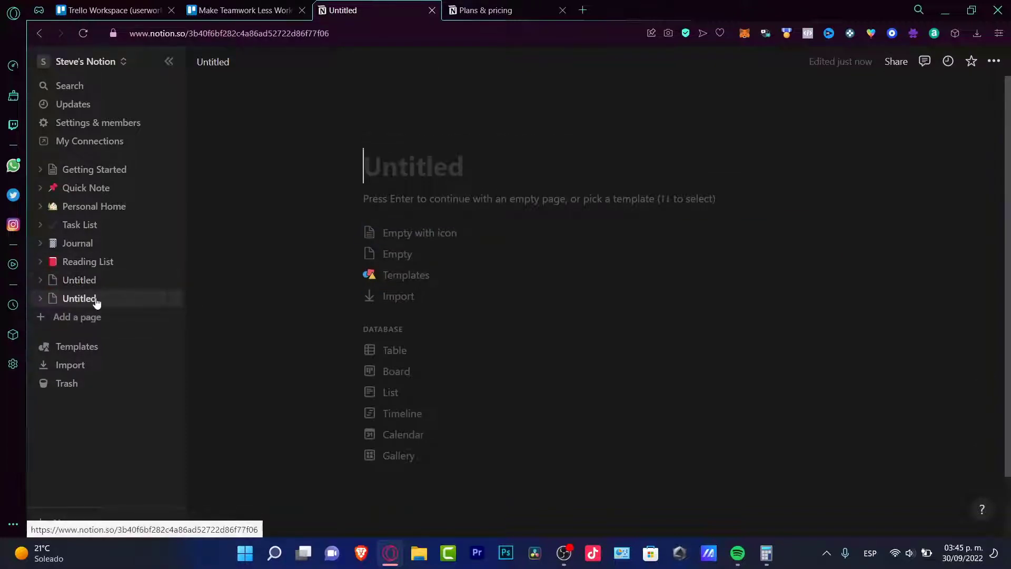
left_click(406, 274)
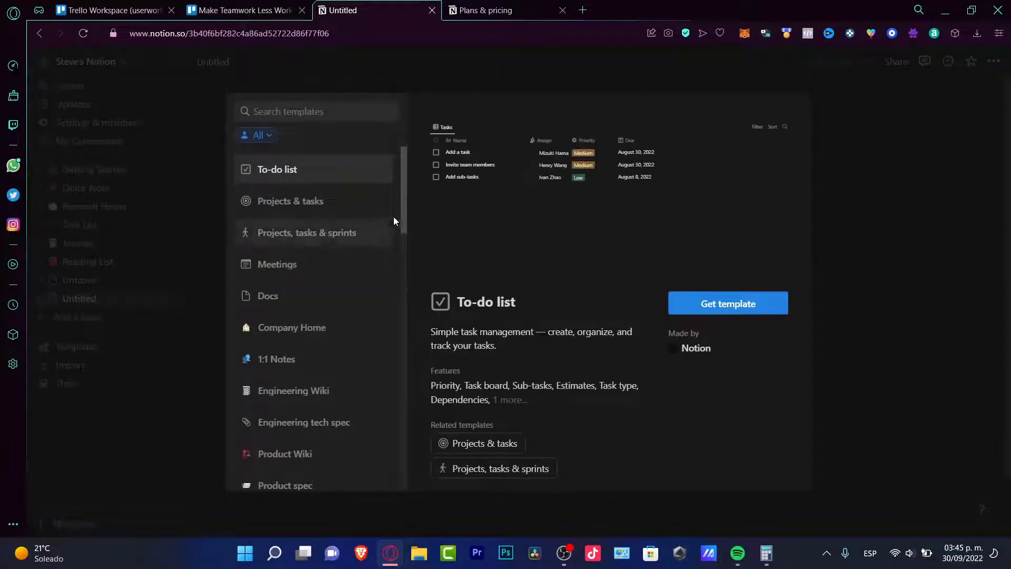
left_click_drag(402, 210, 409, 226)
Preview Meetings and Design sprint, then add the Social media calendar template to Private.
left_click(314, 216)
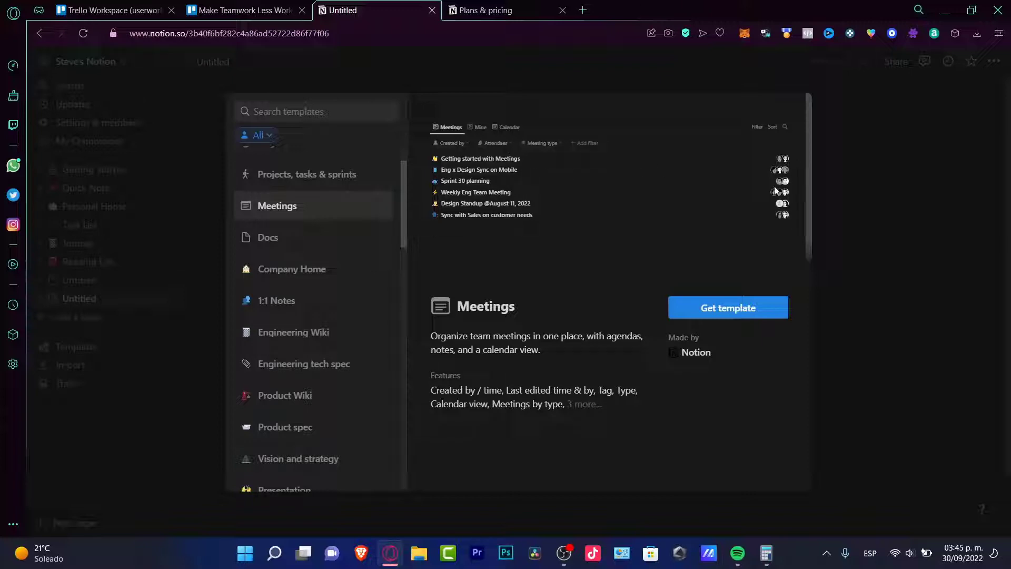
scroll(346, 257, "down", 4)
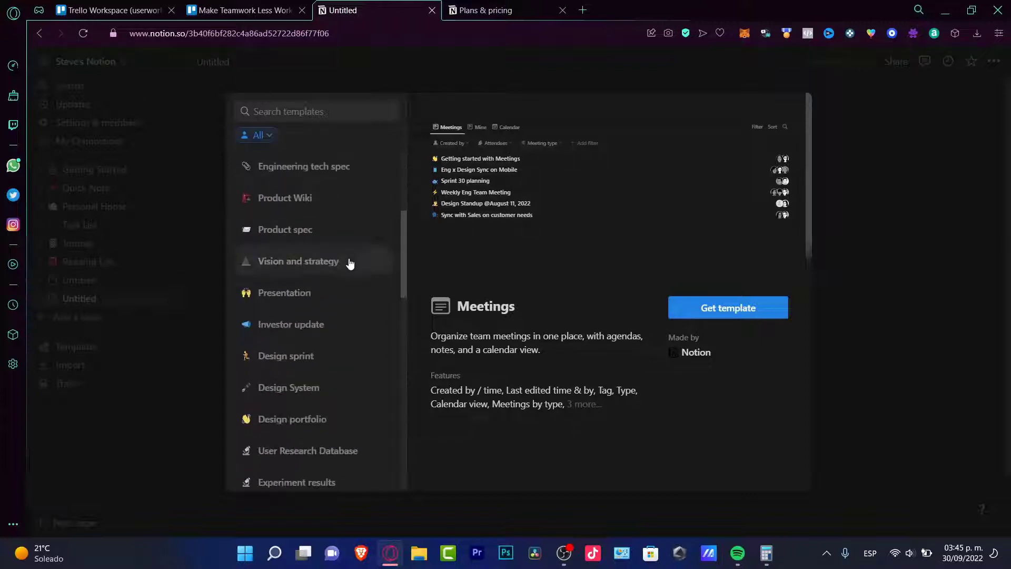
left_click(328, 354)
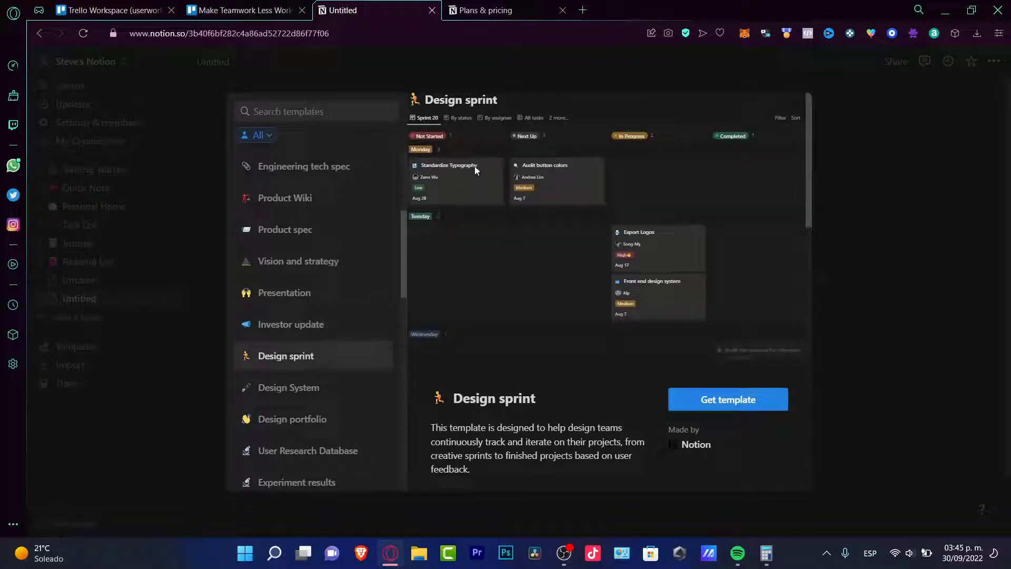
scroll(344, 371, "down", 5)
left_click(342, 340)
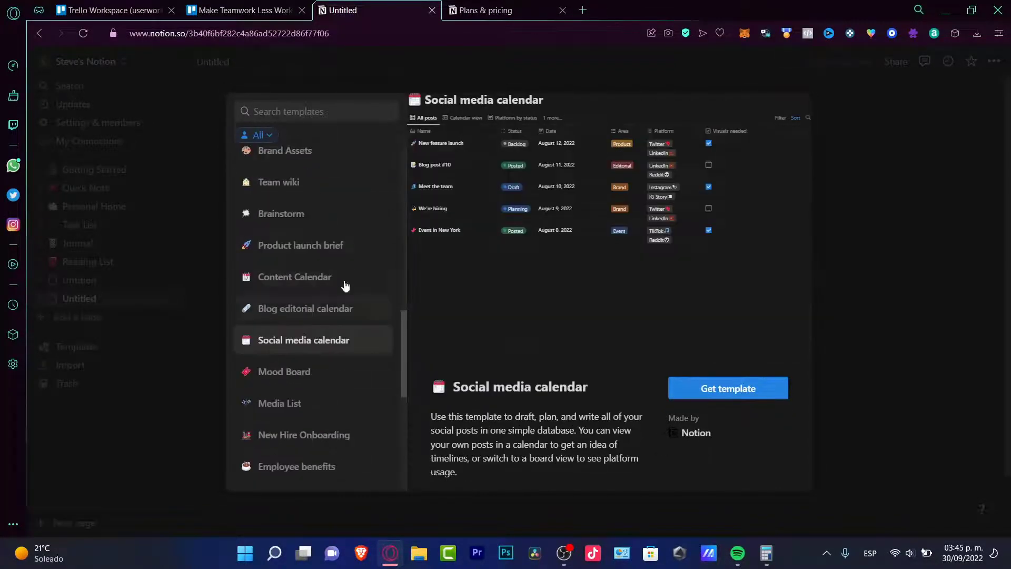
left_click(730, 390)
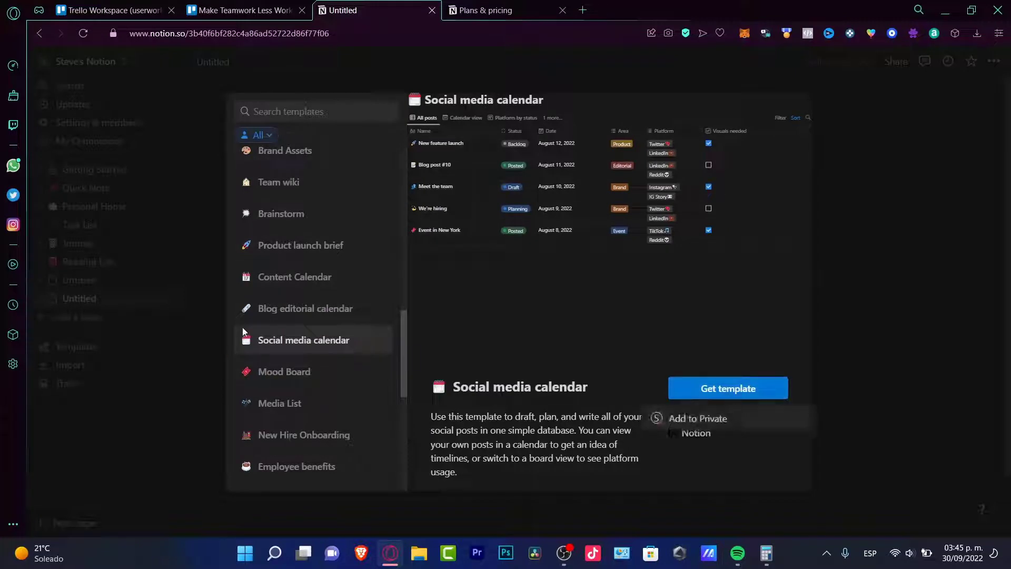
left_click(722, 420)
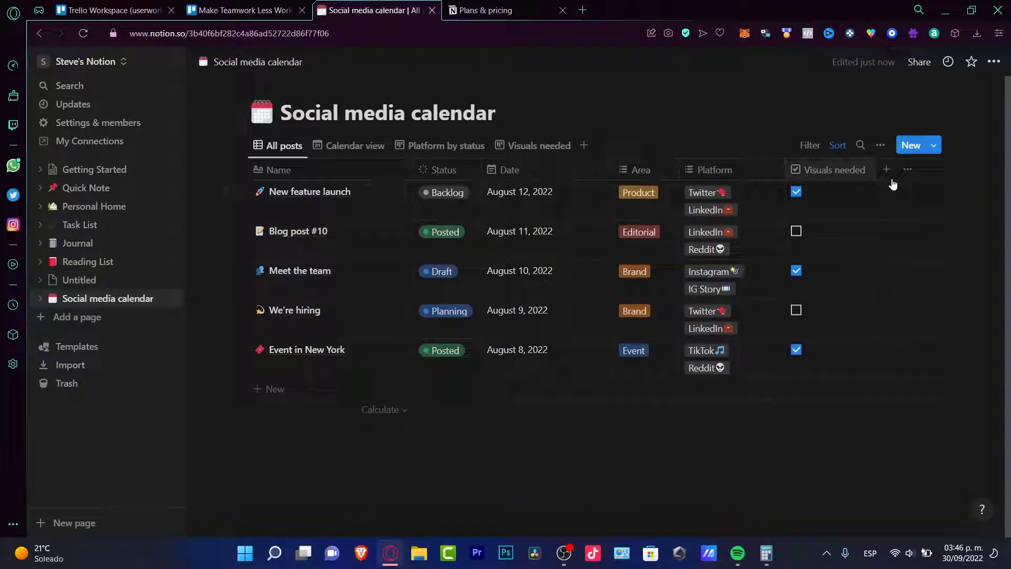
Try the Calendar, Platform by status and Visuals needed views, ending on Platform by status.
left_click(339, 148)
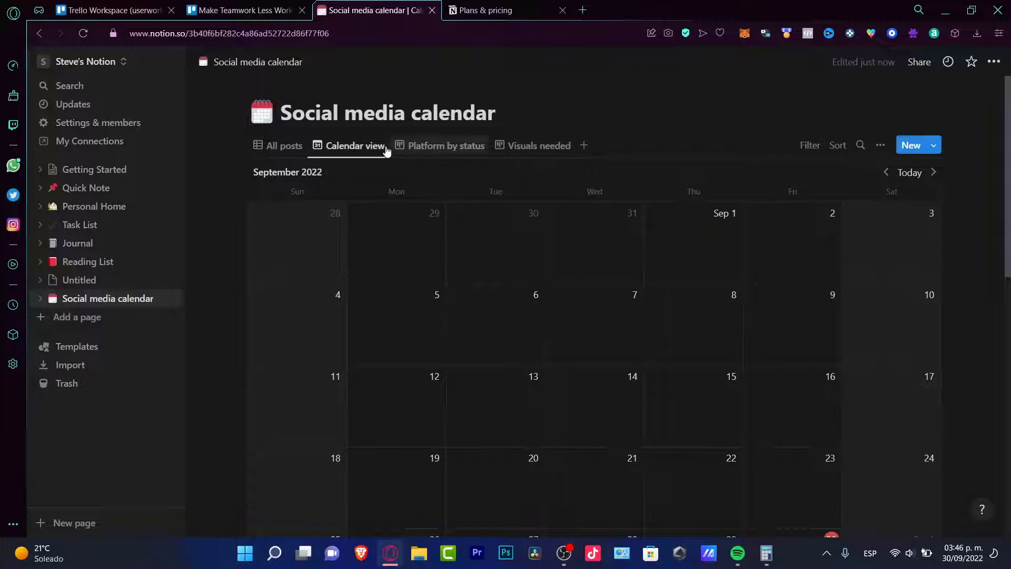
left_click(473, 149)
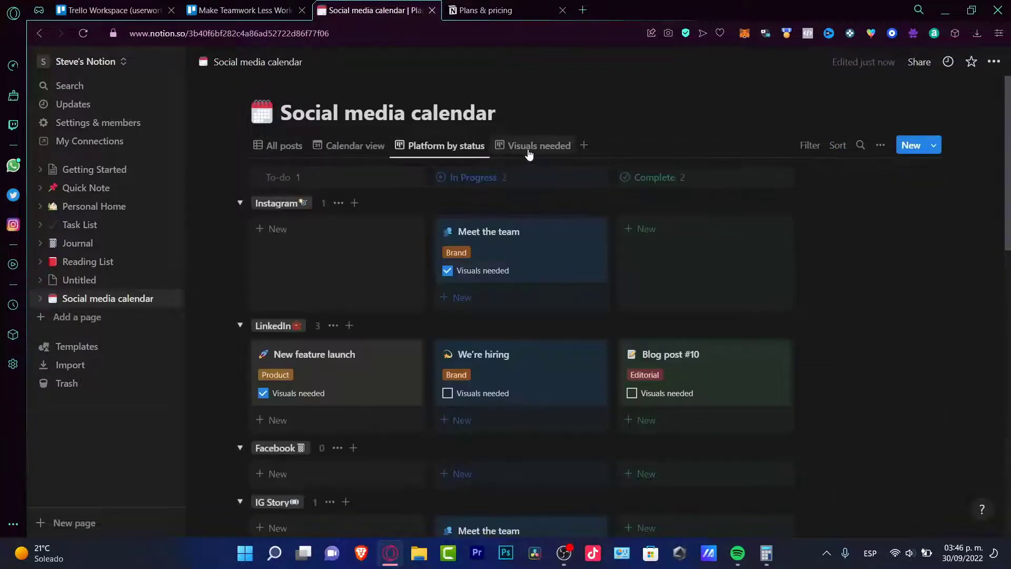
left_click(530, 153)
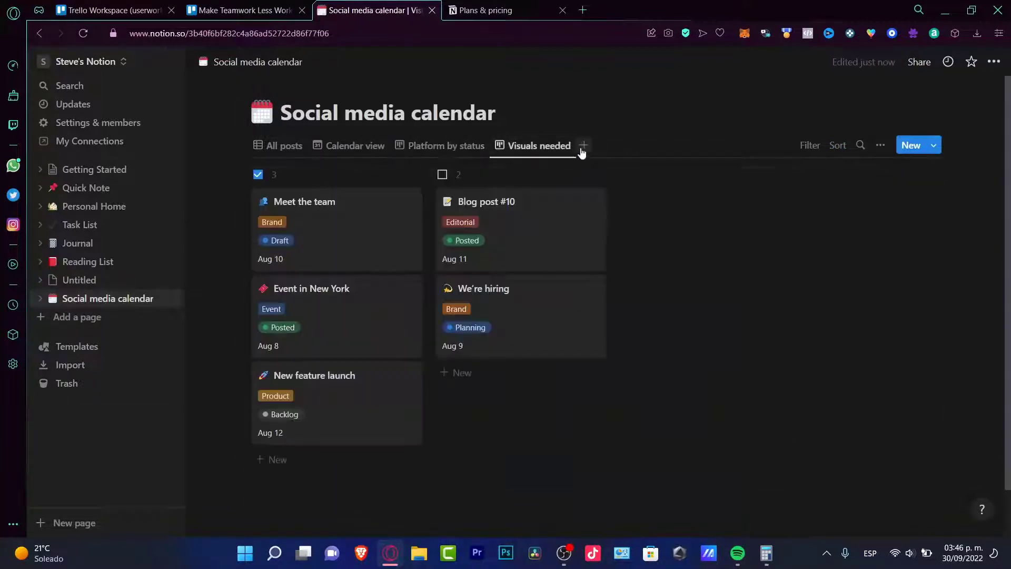
left_click(433, 150)
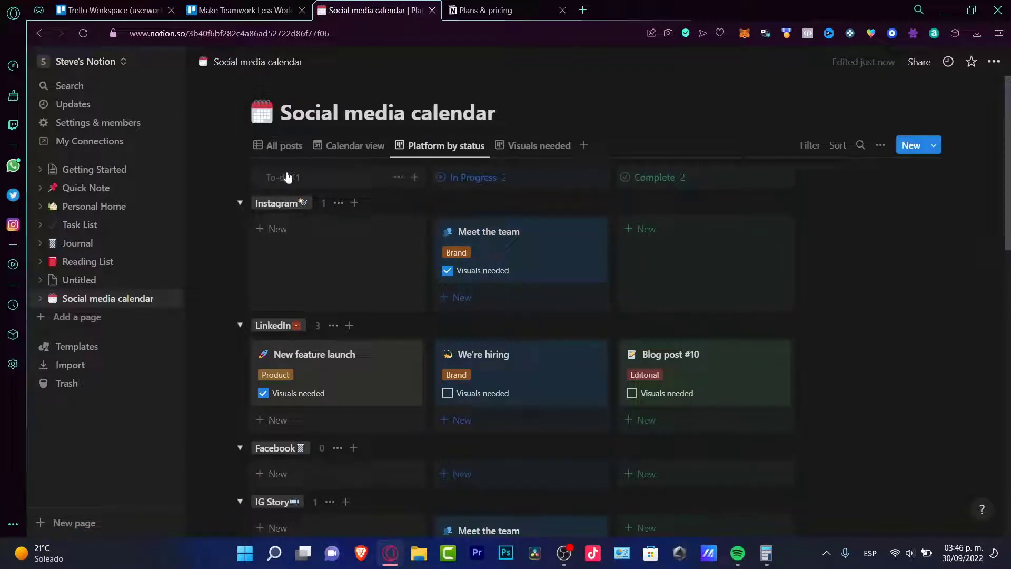
Add Instagram cards 'Post 1 video' and 'post 1 photo', moving them to In Progress and Complete.
left_click(289, 230)
type("Post 1 video")
key("Return")
type("post 1 photo")
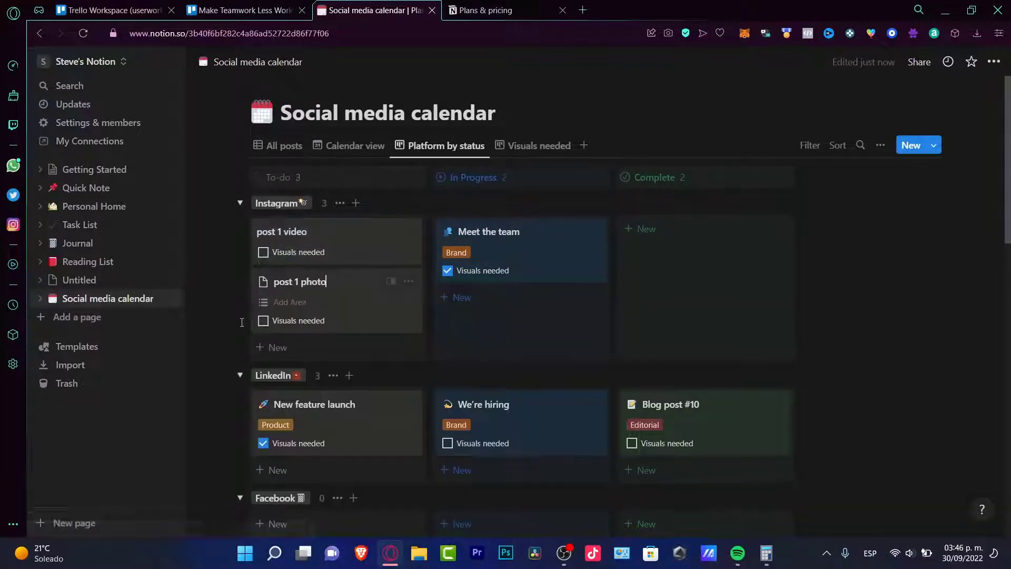
left_click(242, 322)
left_click_drag(357, 251, 538, 308)
left_click_drag(314, 242, 701, 242)
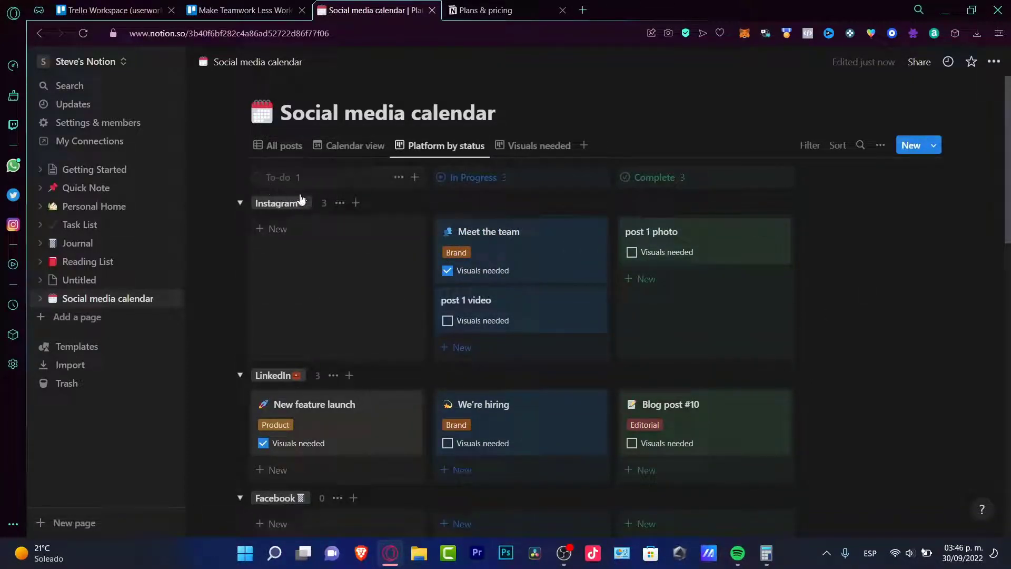
Back in Trello, create a new board using the Social Media Marketing Board template.
left_click(101, 6)
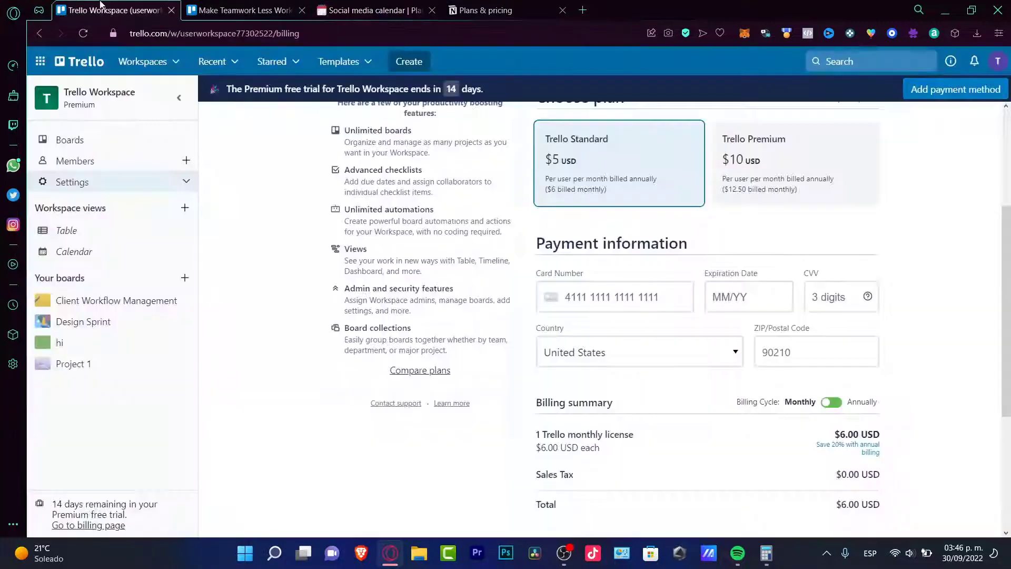
left_click(239, 10)
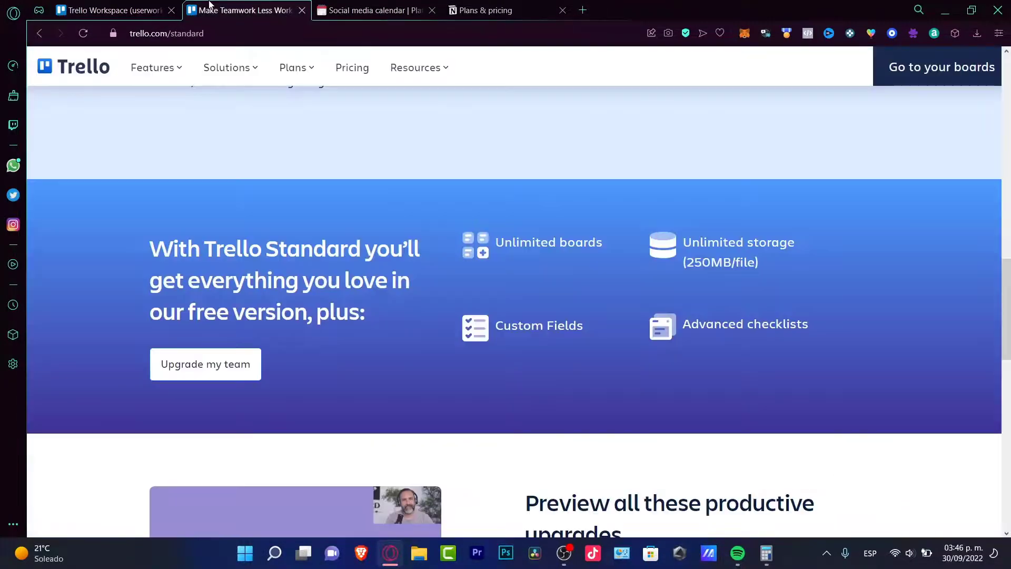
left_click(113, 10)
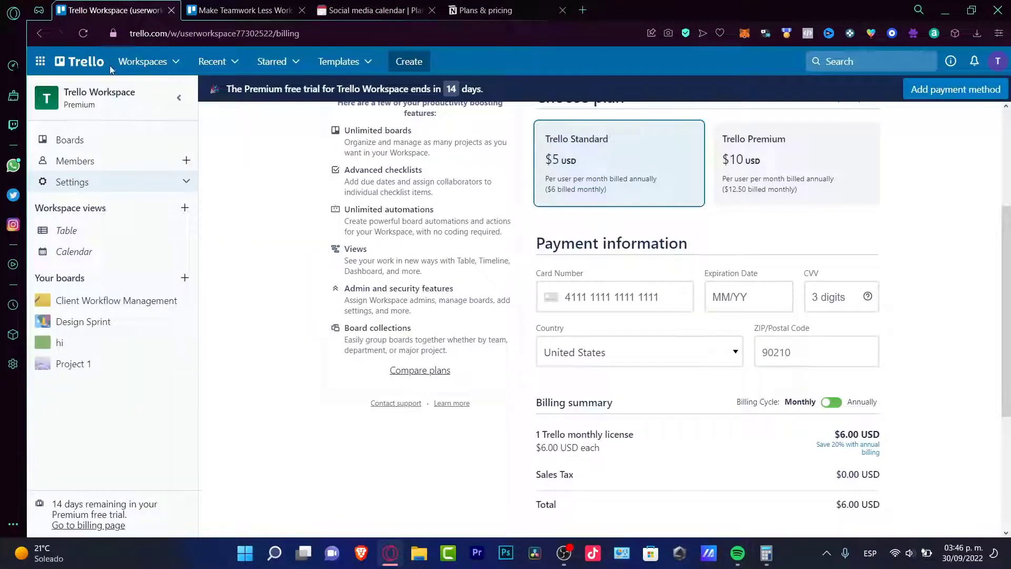
left_click(163, 58)
left_click(184, 208)
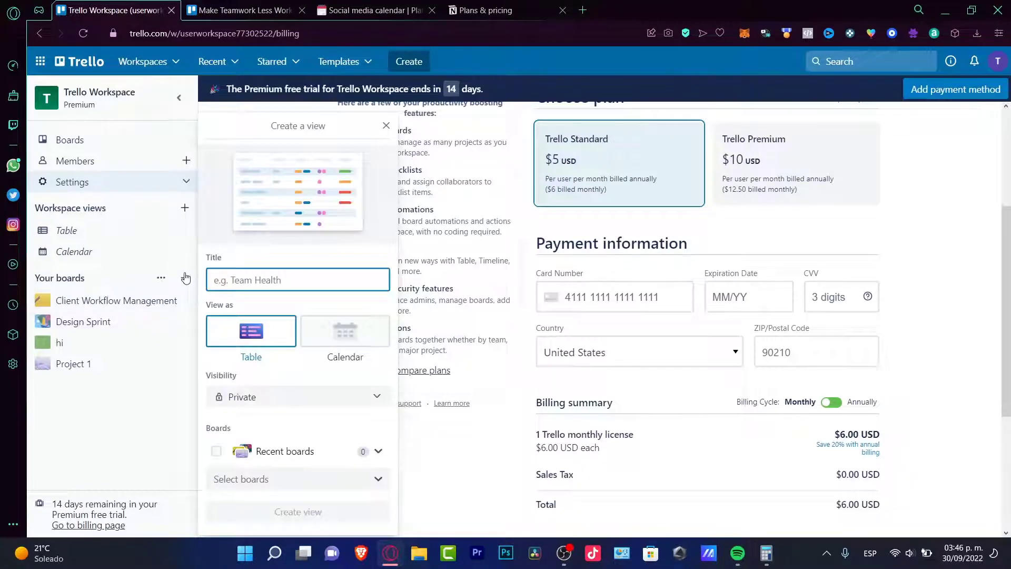
left_click(186, 277)
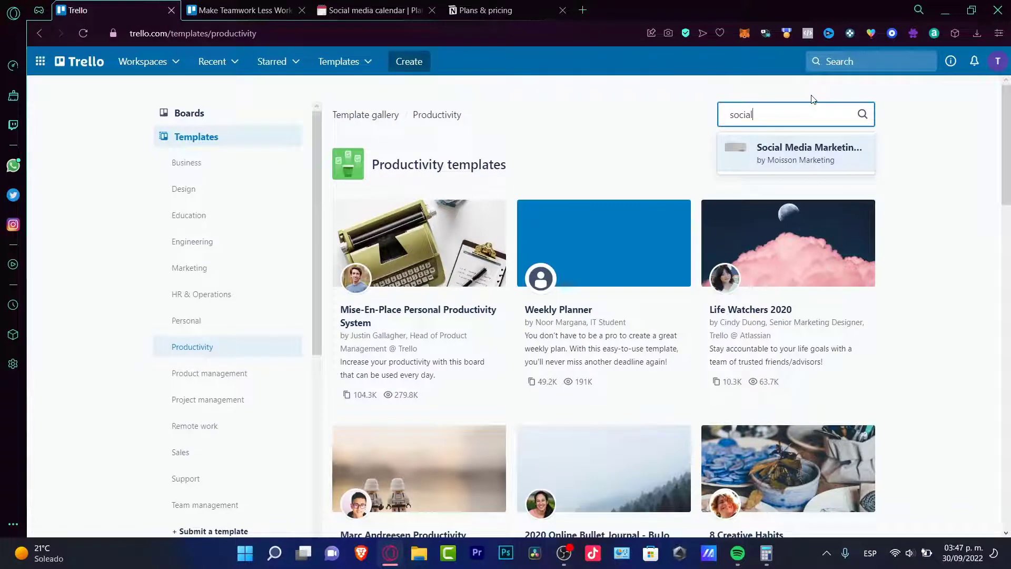
left_click(813, 148)
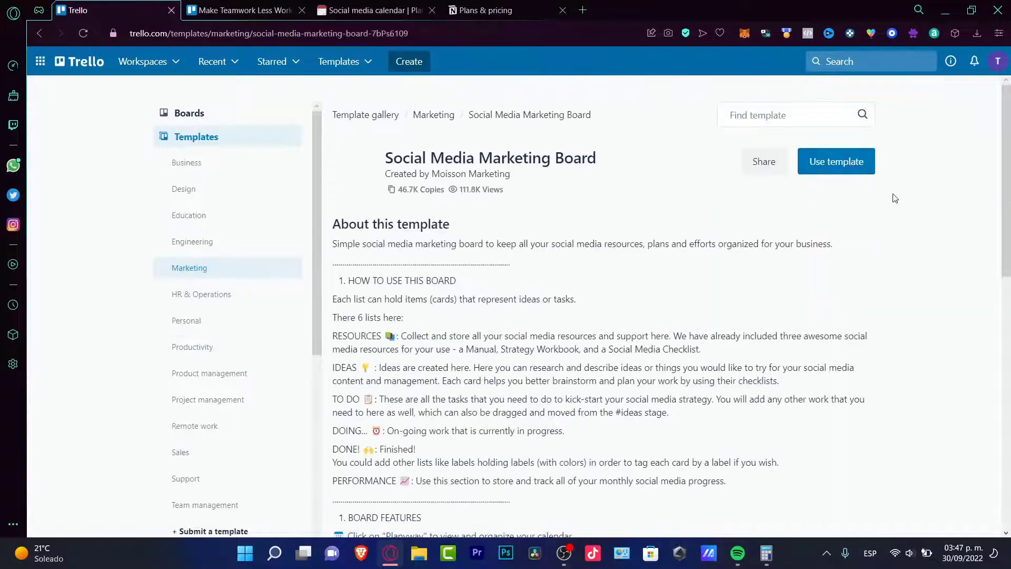
left_click(838, 163)
left_click(854, 410)
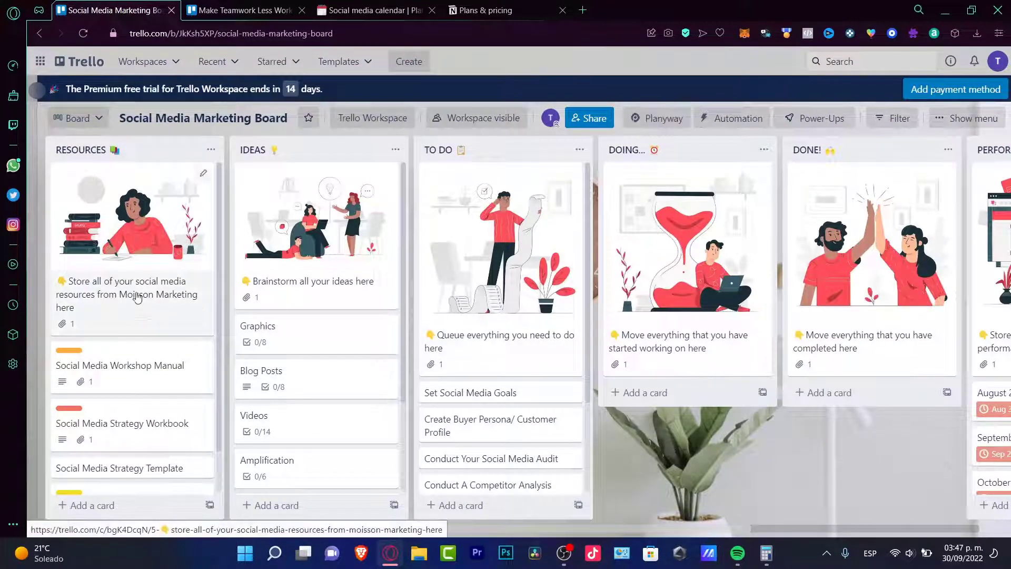
Peek at the Brainstorm card, then drag the Social Media Workshop Manual card into TO DO.
left_click(327, 226)
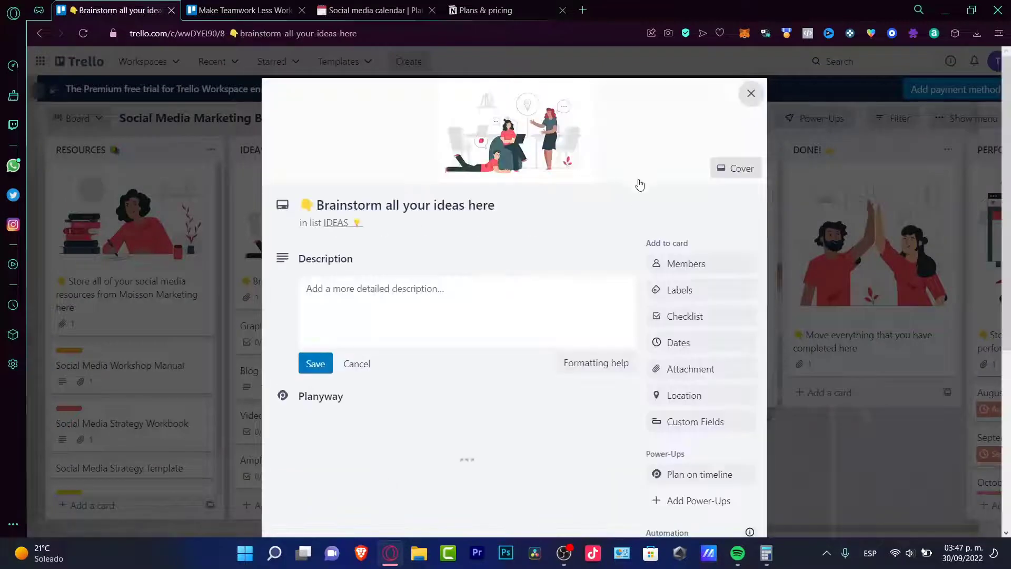
left_click(751, 95)
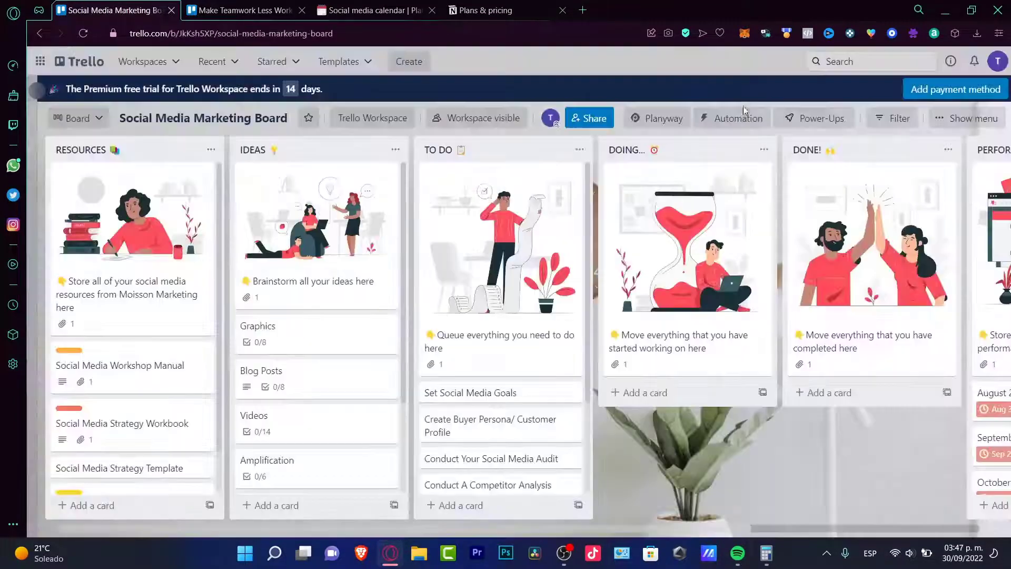
left_click_drag(851, 514, 453, 492)
scroll(453, 492, "left", 3)
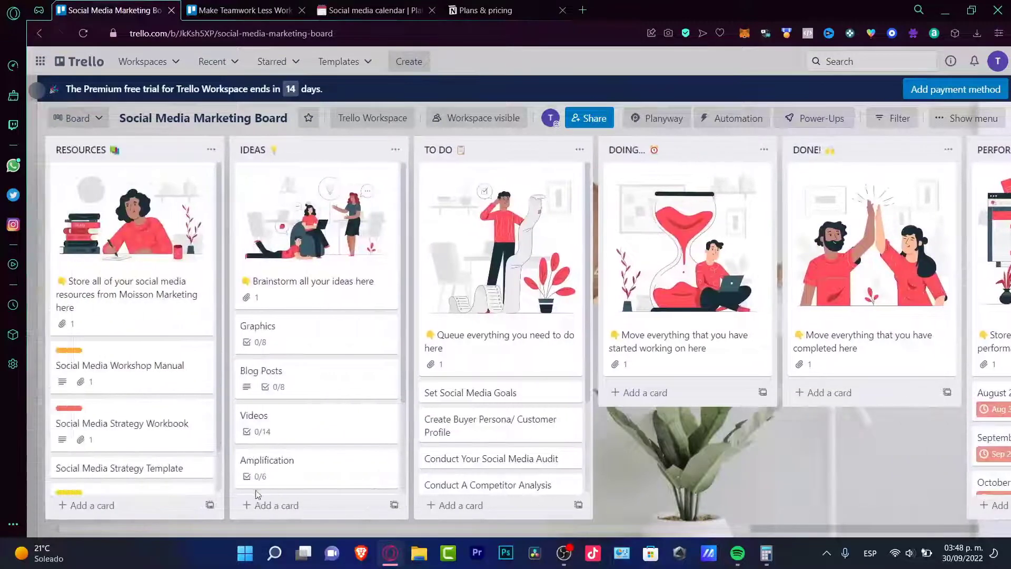
scroll(195, 511, "right", 6)
scroll(130, 504, "left", 6)
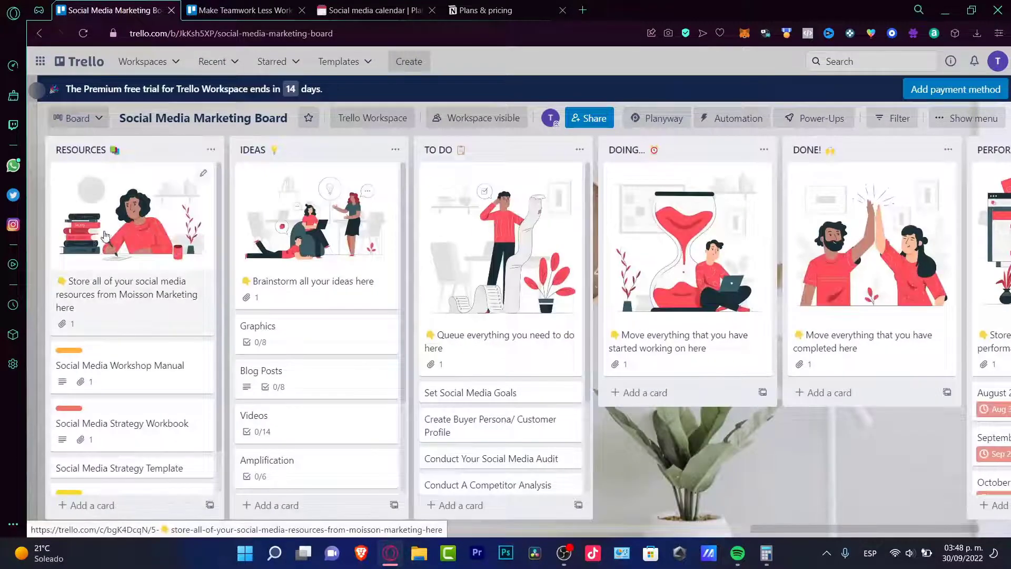
Remove the cover from the social media resources card and move it to the top of IDEAS.
left_click(125, 310)
left_click(534, 136)
left_click(552, 526)
left_click(669, 403)
left_click(739, 99)
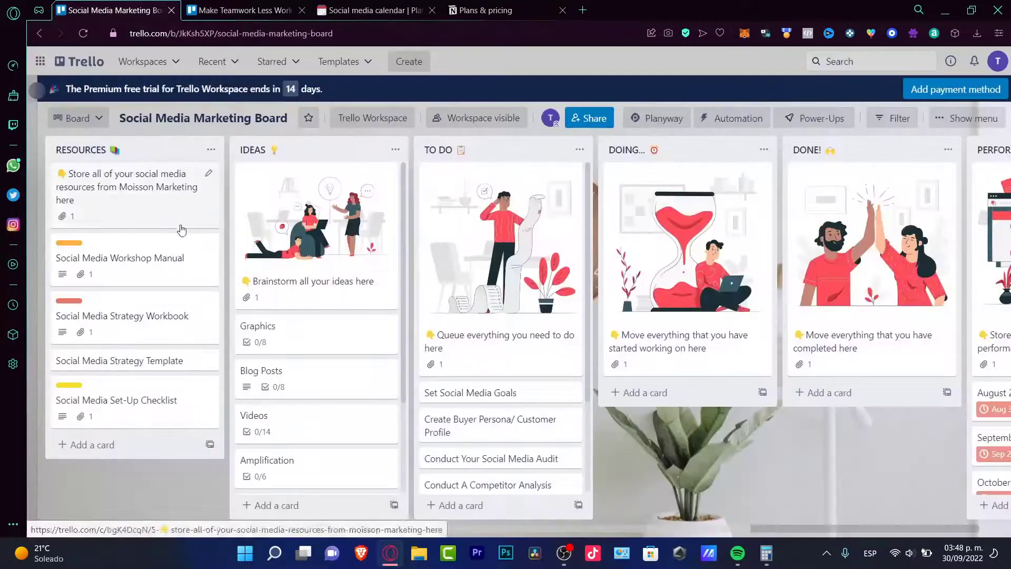
left_click_drag(138, 195, 469, 171)
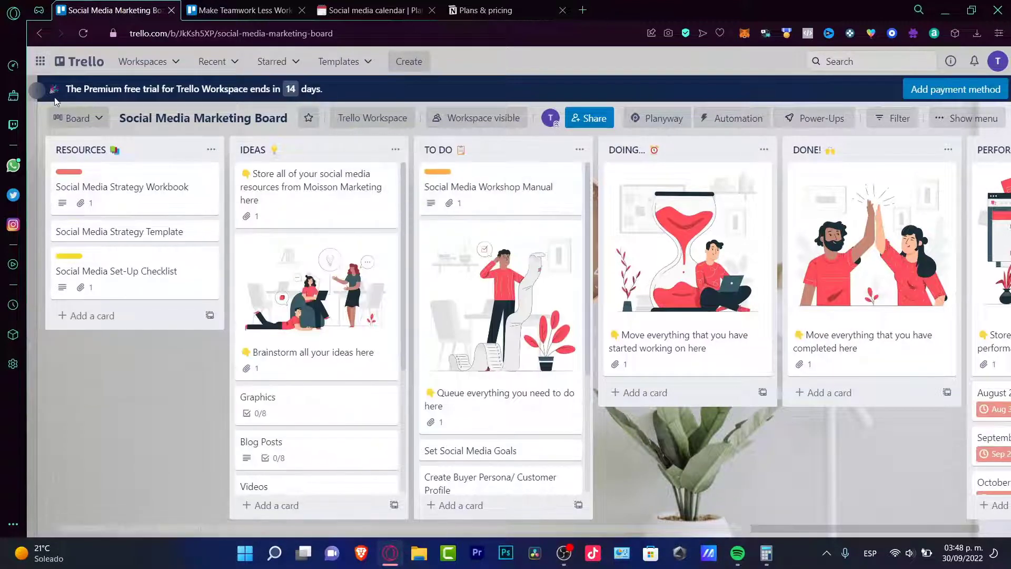
Switch the board to the Timeline layout and shift it to show other dates.
left_click(104, 121)
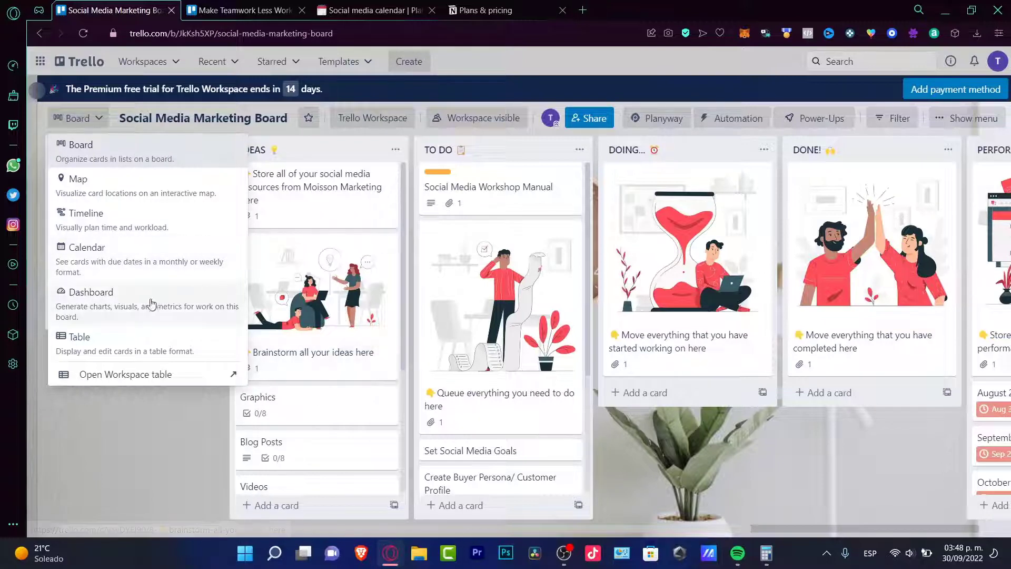
left_click(203, 211)
left_click_drag(384, 277, 641, 373)
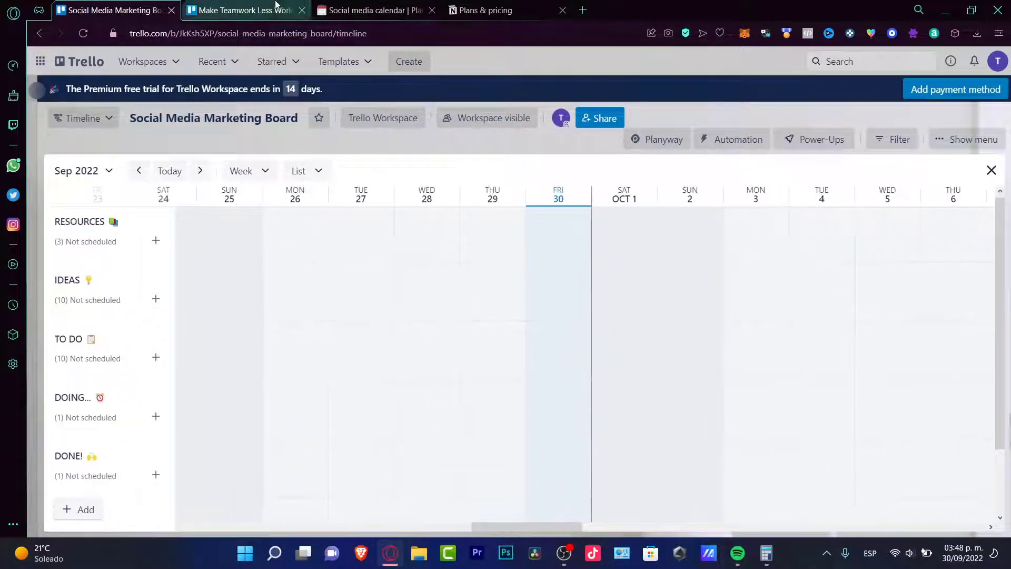
In Notion, view the social media posts as a calendar and close the untitled September 30 entry.
left_click(242, 10)
left_click(374, 10)
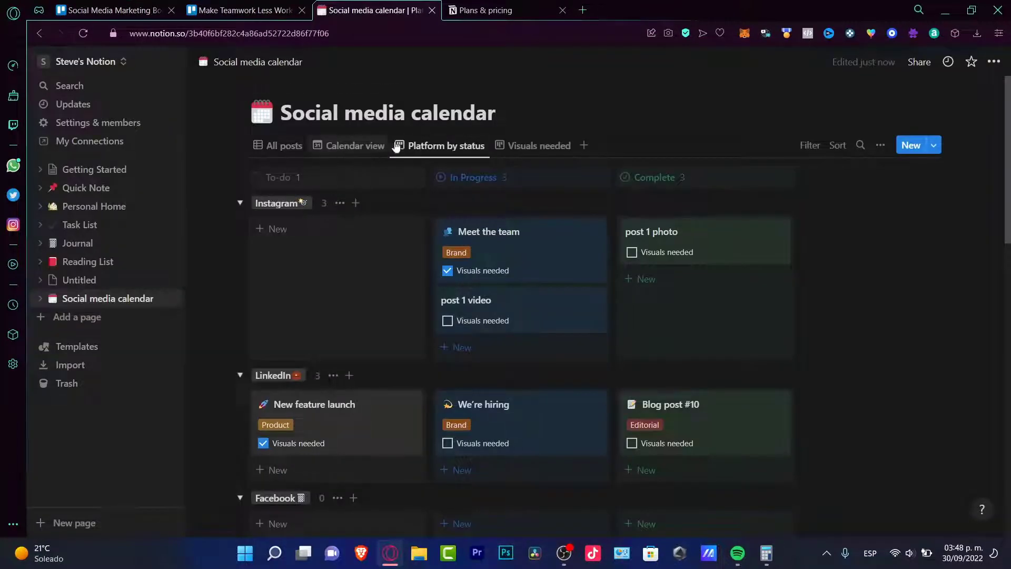
left_click(356, 145)
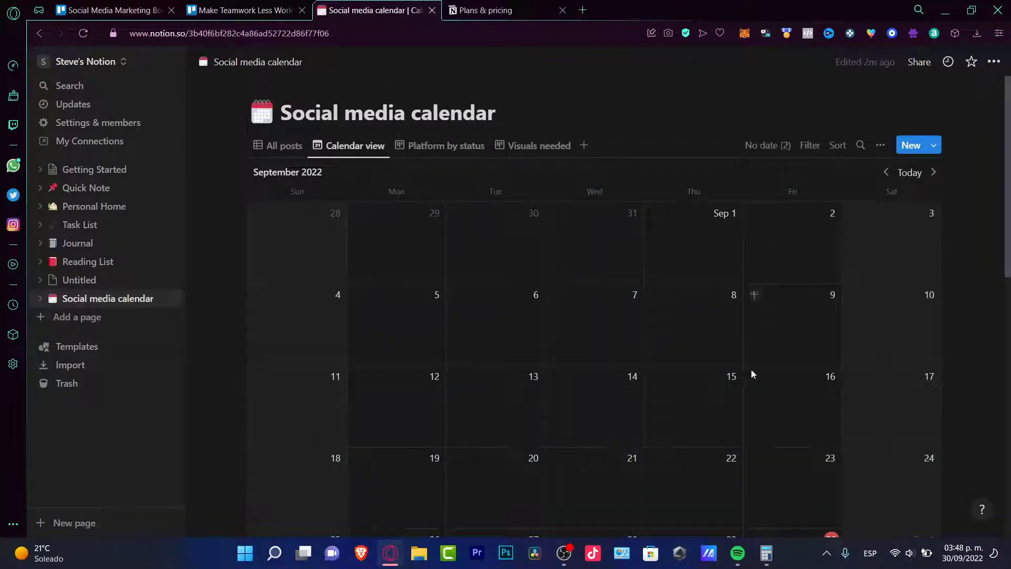
scroll(756, 390, "down", 4)
scroll(801, 360, "down", 3)
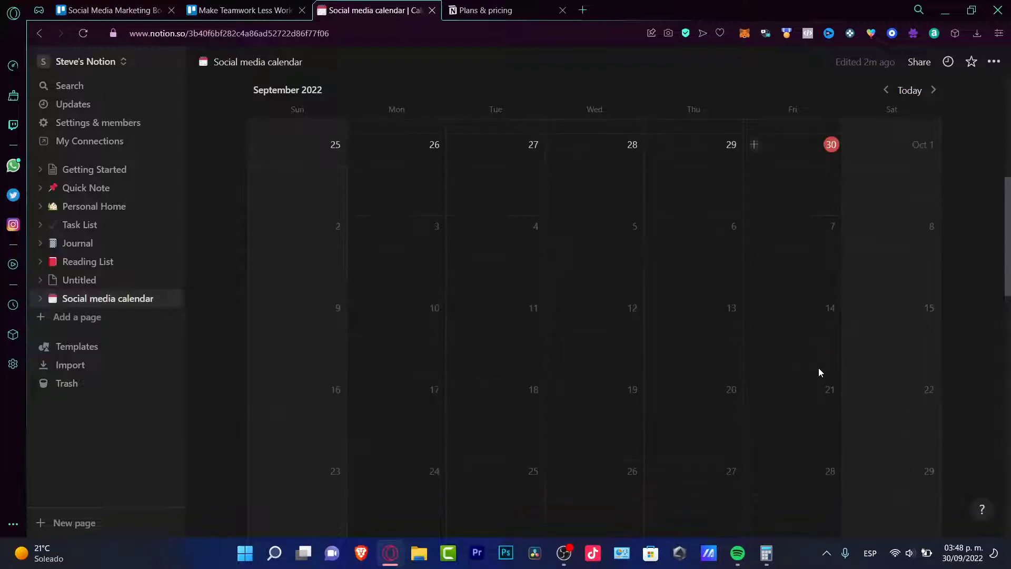
left_click(754, 147)
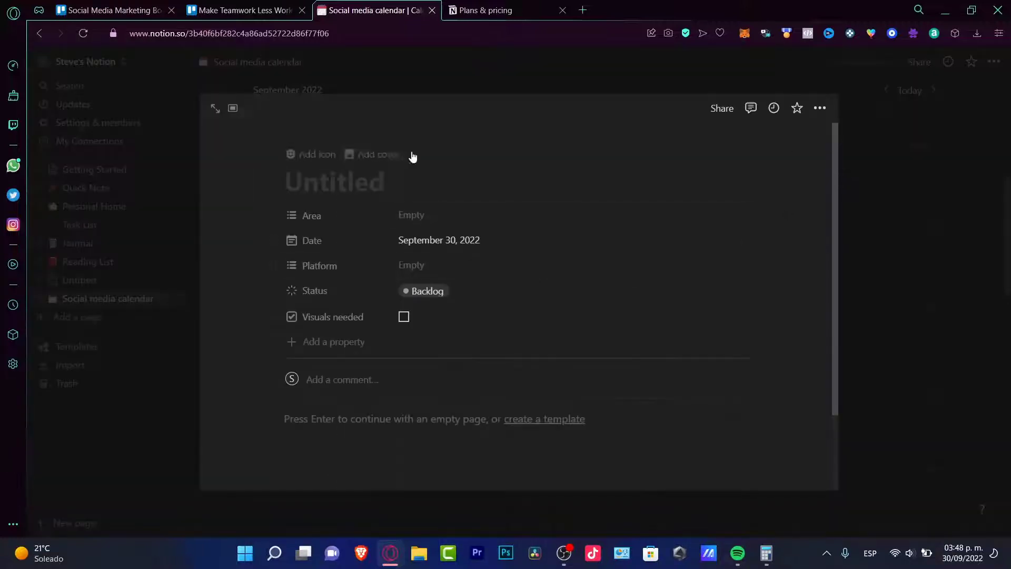
Add a Table view to the Social media calendar and return to the Trello timeline.
left_click(820, 108)
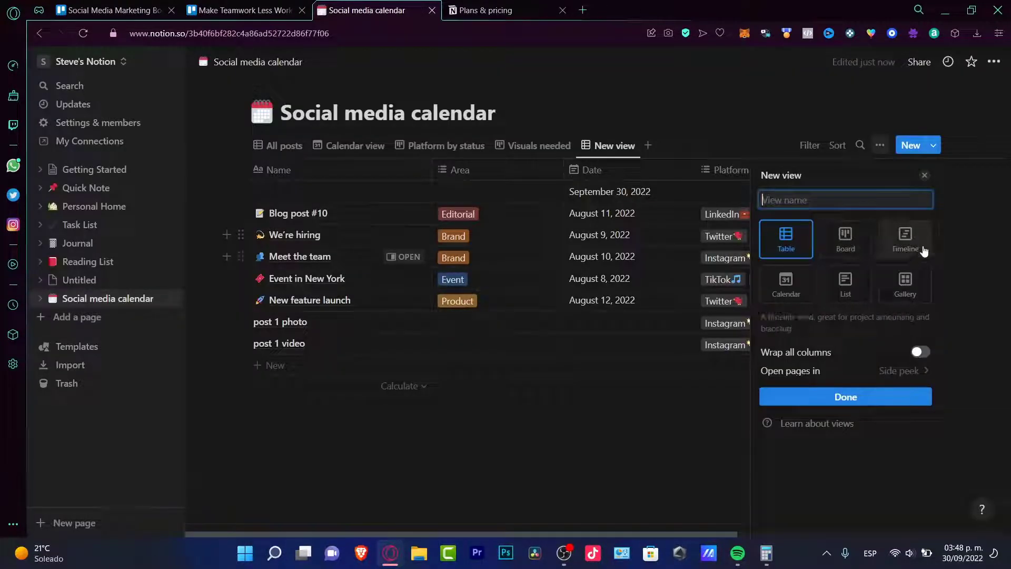
left_click(601, 427)
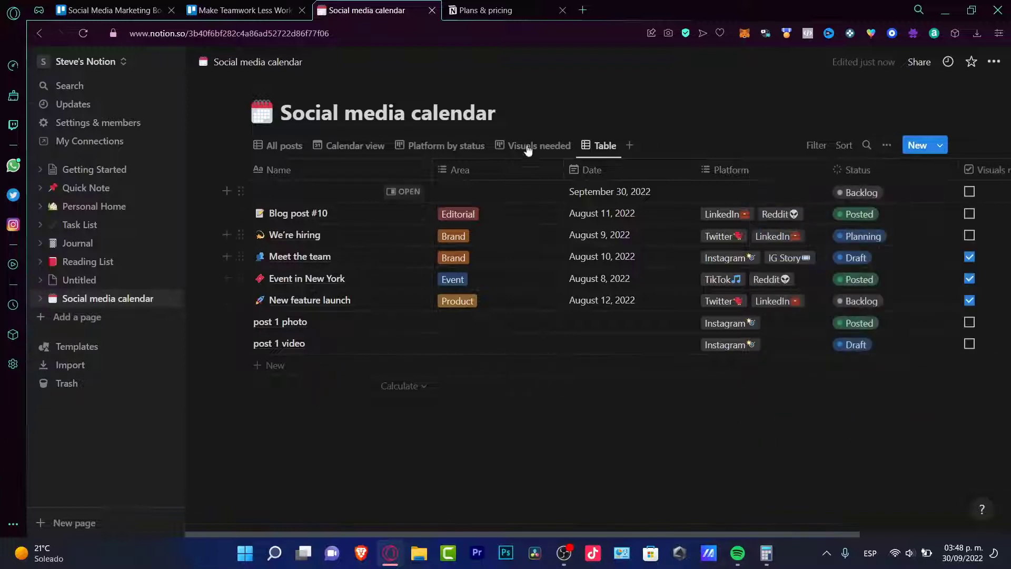
left_click(131, 8)
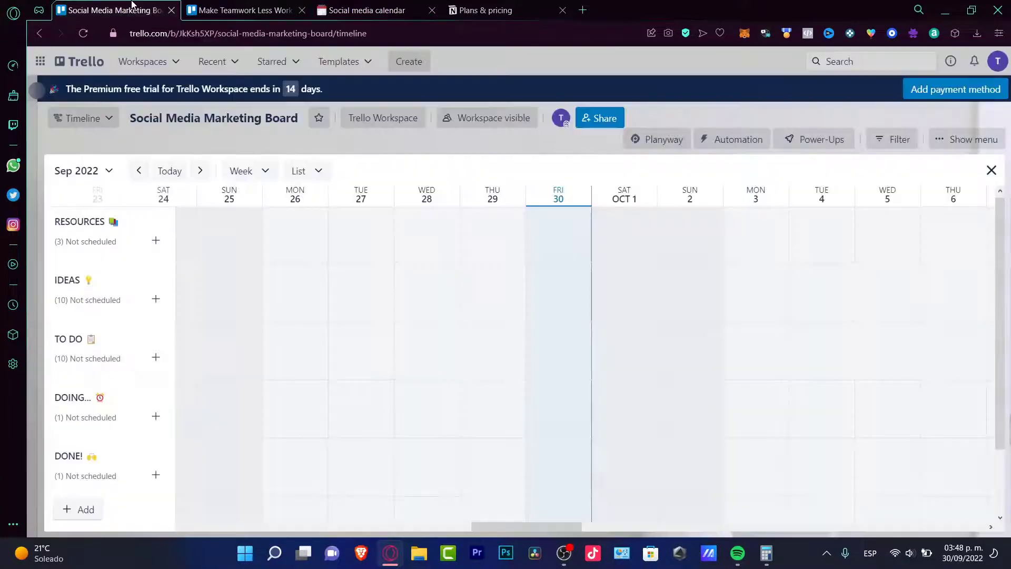
Try the Dashboard view, then return the marketing board to its Board layout.
left_click(106, 118)
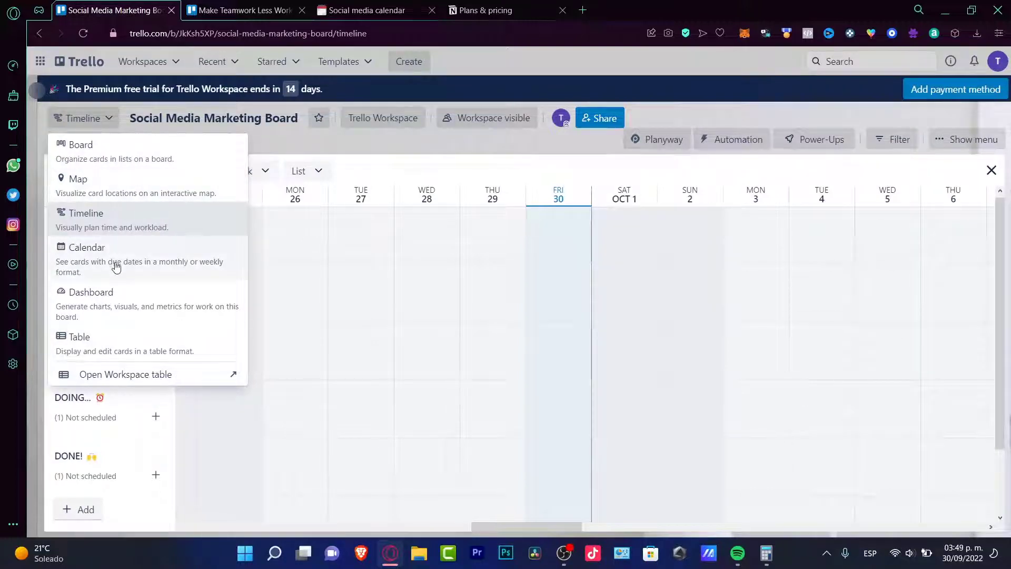
left_click(91, 293)
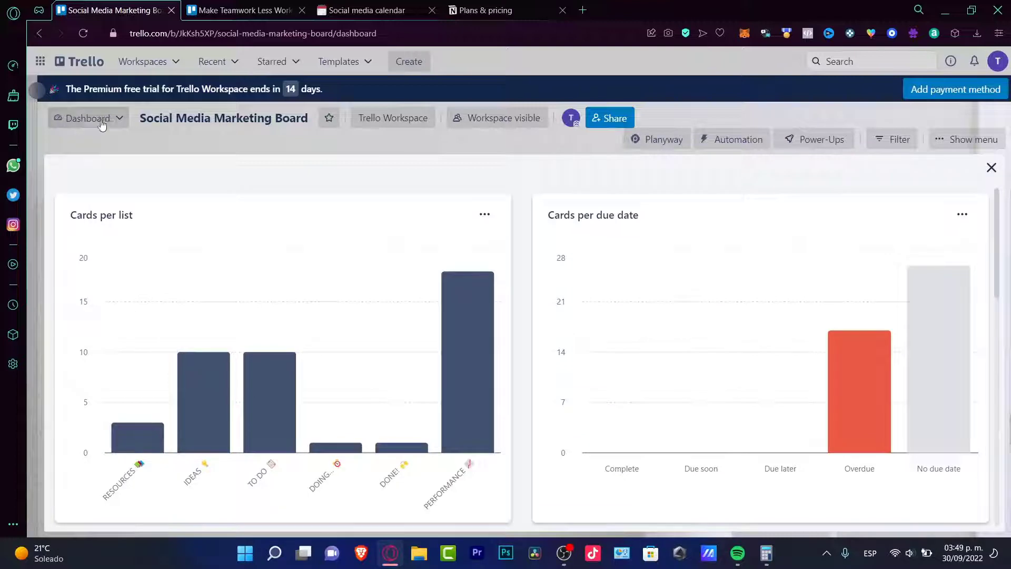
left_click(101, 120)
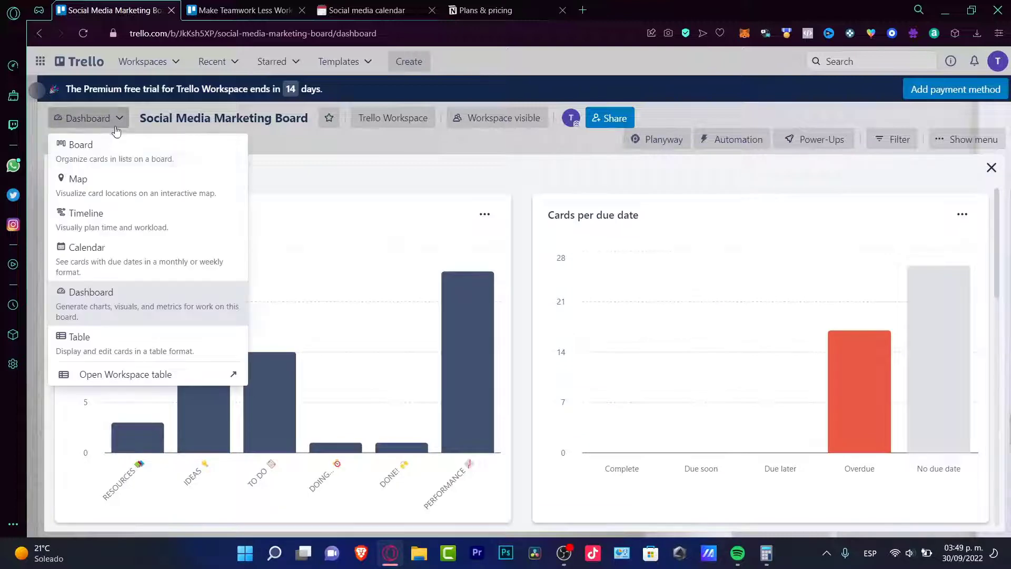
left_click(130, 152)
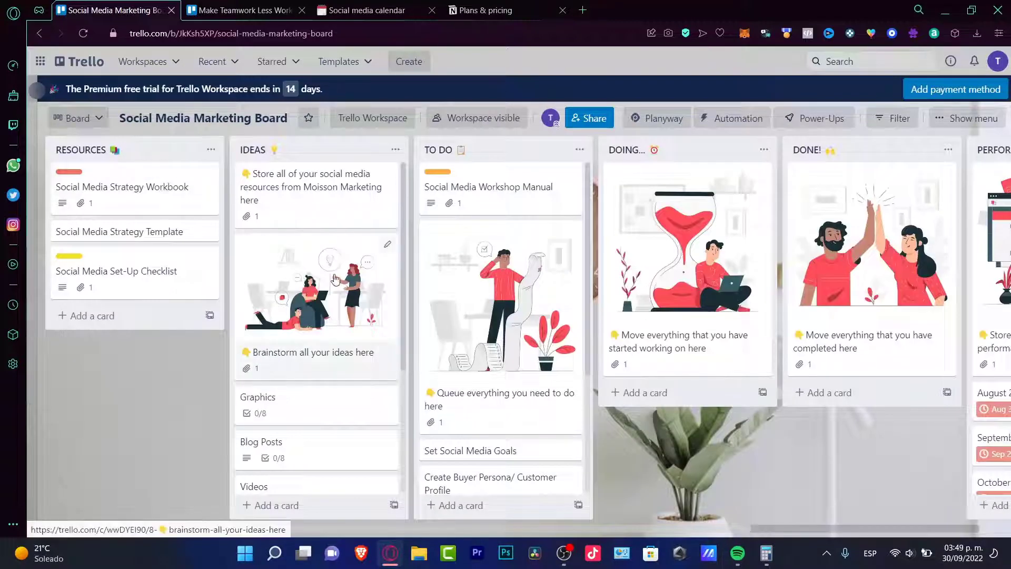
Permanently delete the cover illustration attached to the Brainstorm all your ideas here card.
left_click(387, 249)
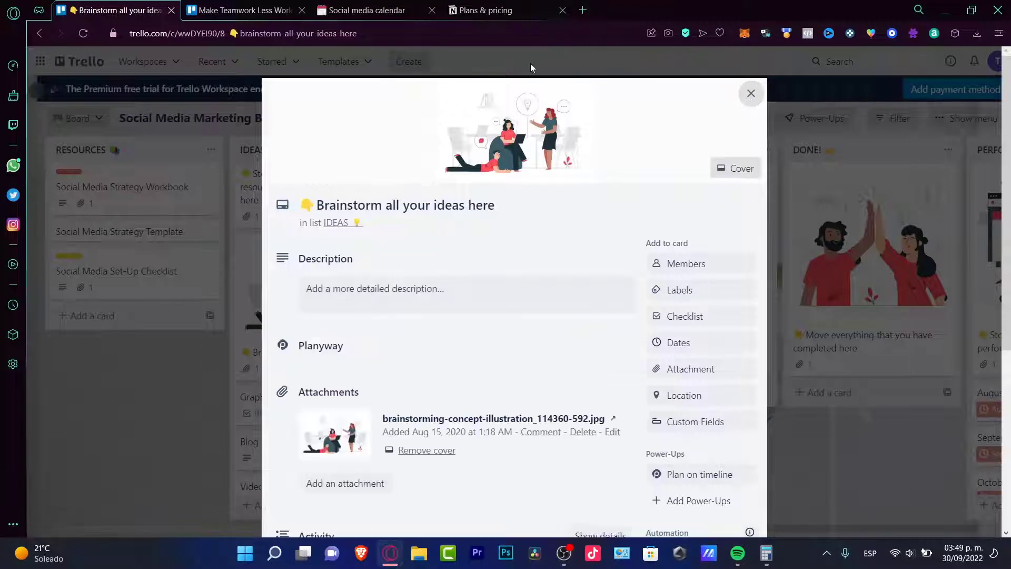
left_click(736, 168)
left_click(674, 174)
left_click(617, 526)
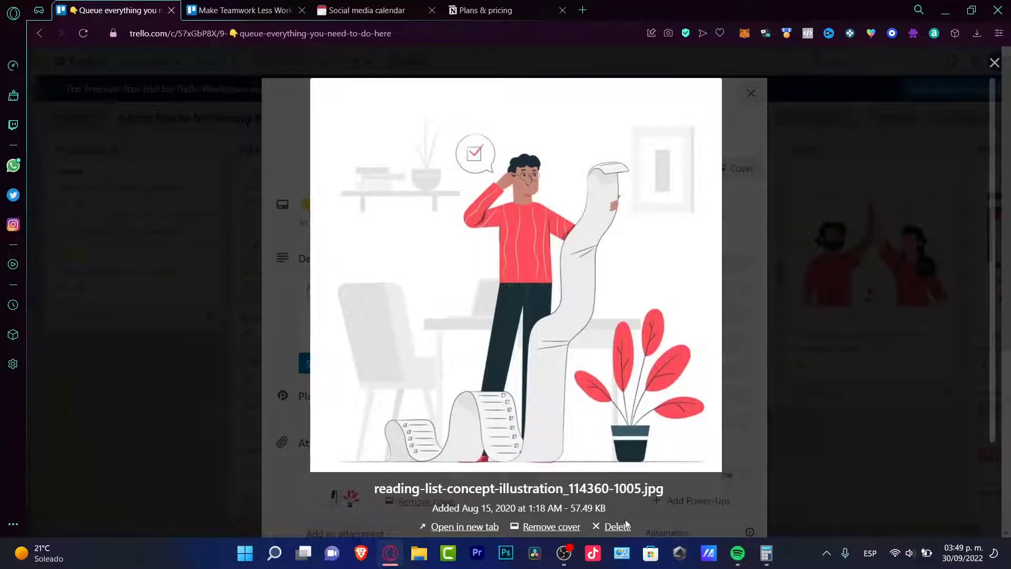
left_click(622, 526)
left_click(613, 527)
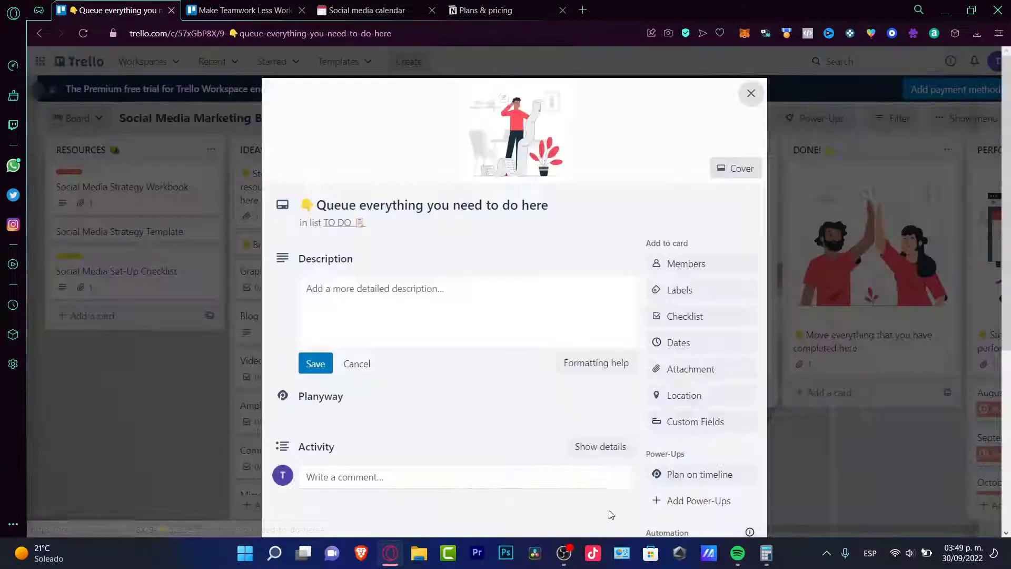
left_click(751, 93)
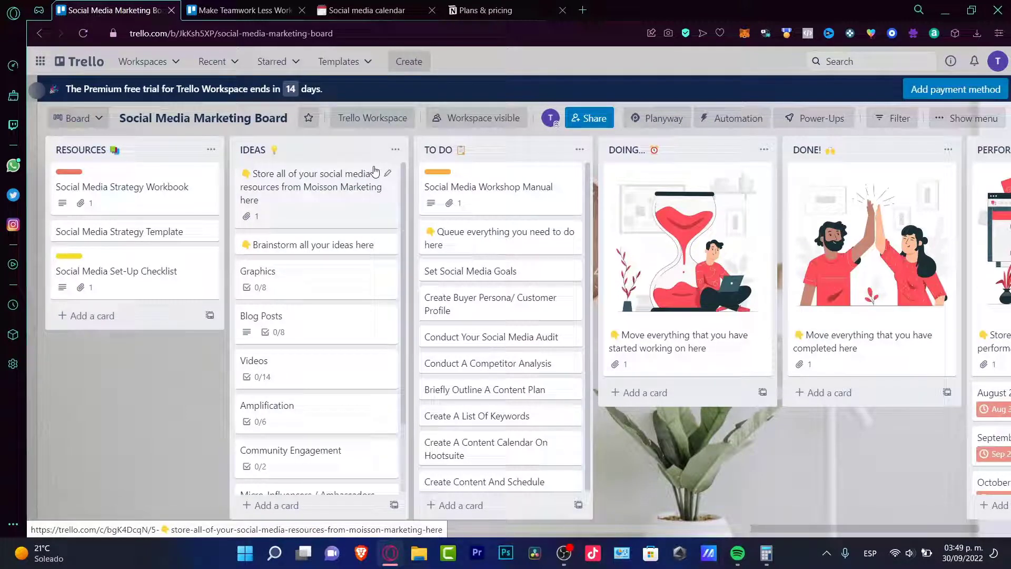
On Notion's Personal Home, add a text block reading 'Tes' under the Daily heading.
key("ctrl+3")
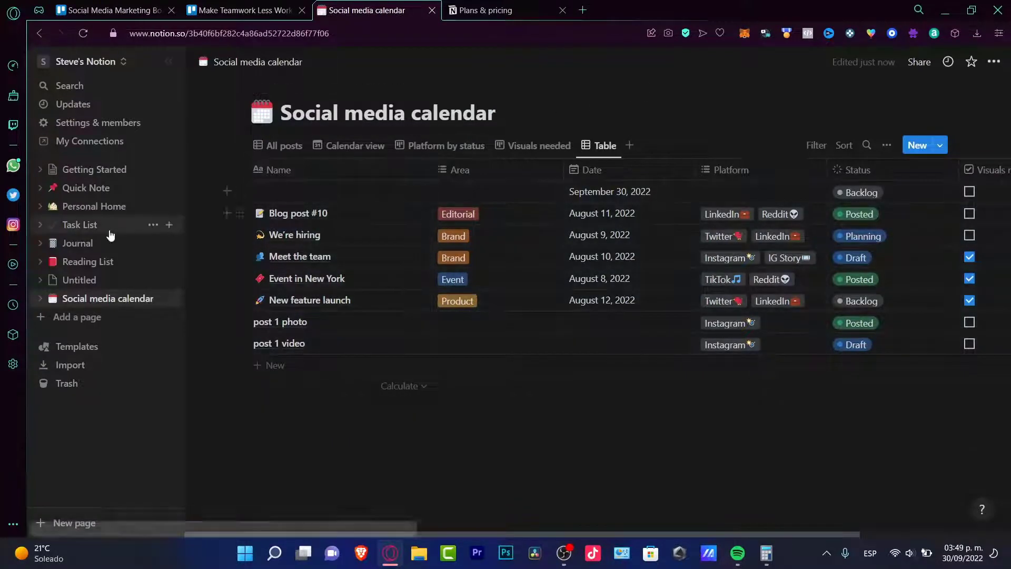
left_click(118, 172)
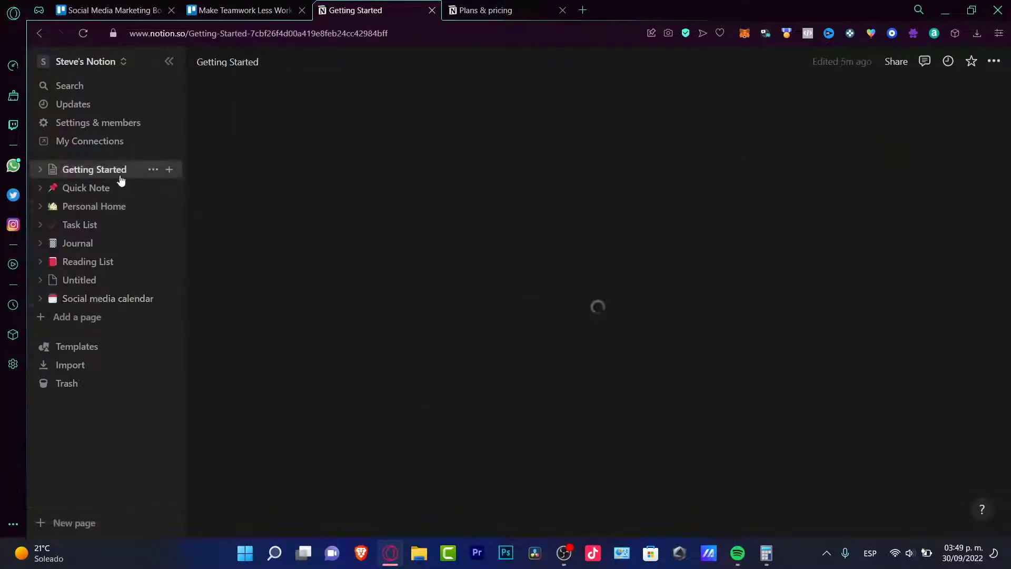
left_click(95, 206)
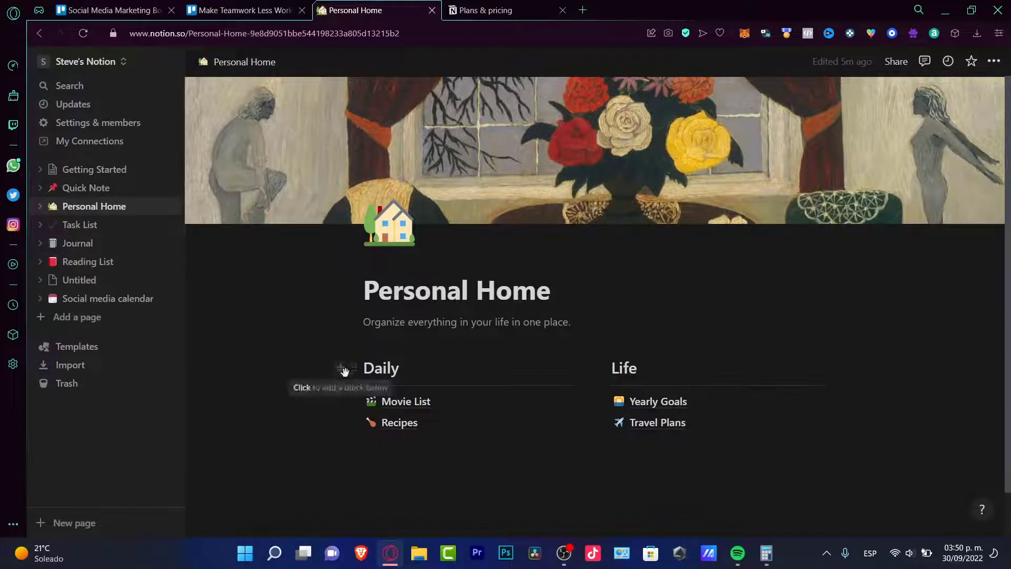
left_click(344, 372)
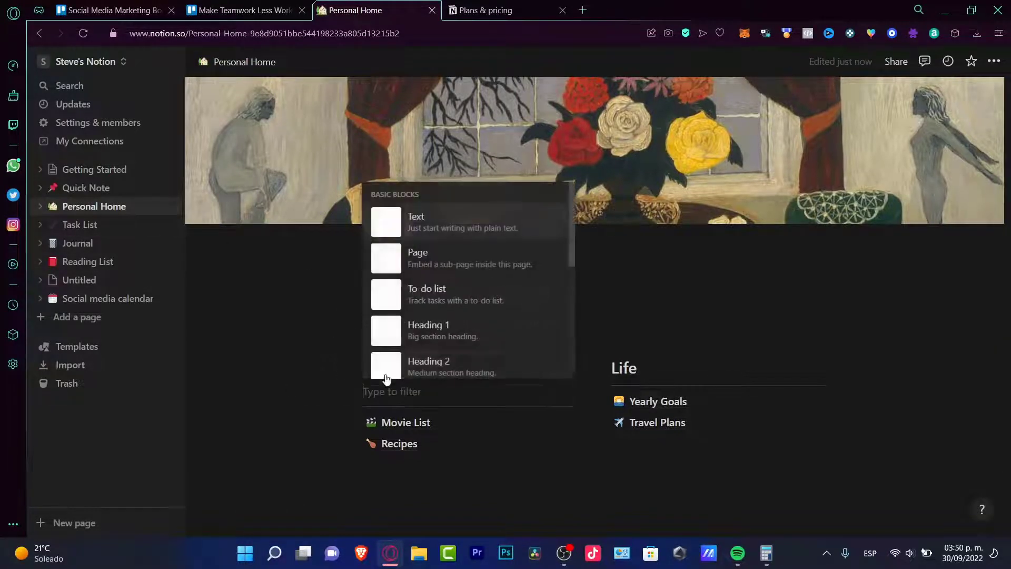
left_click(480, 226)
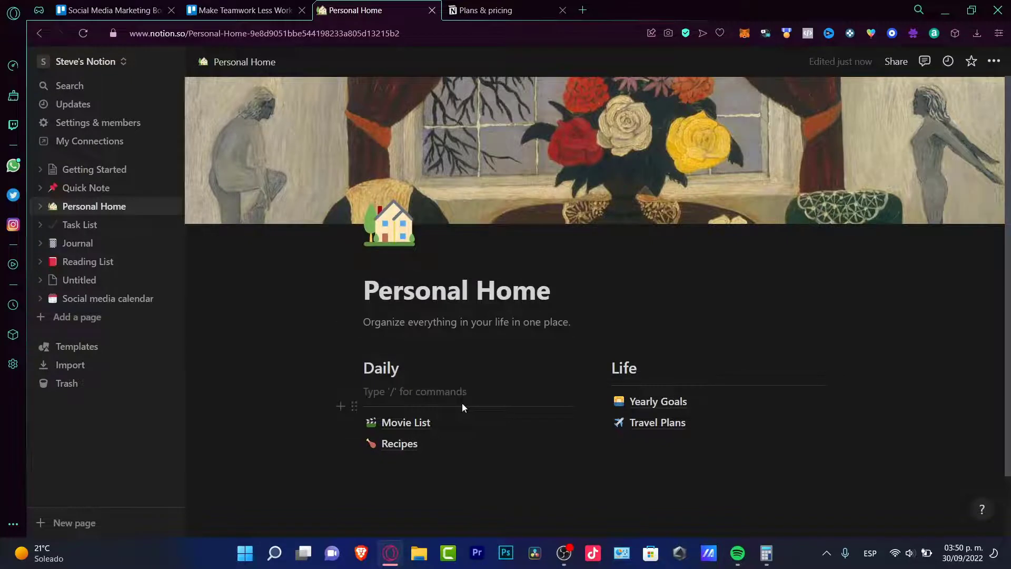
type("Tes")
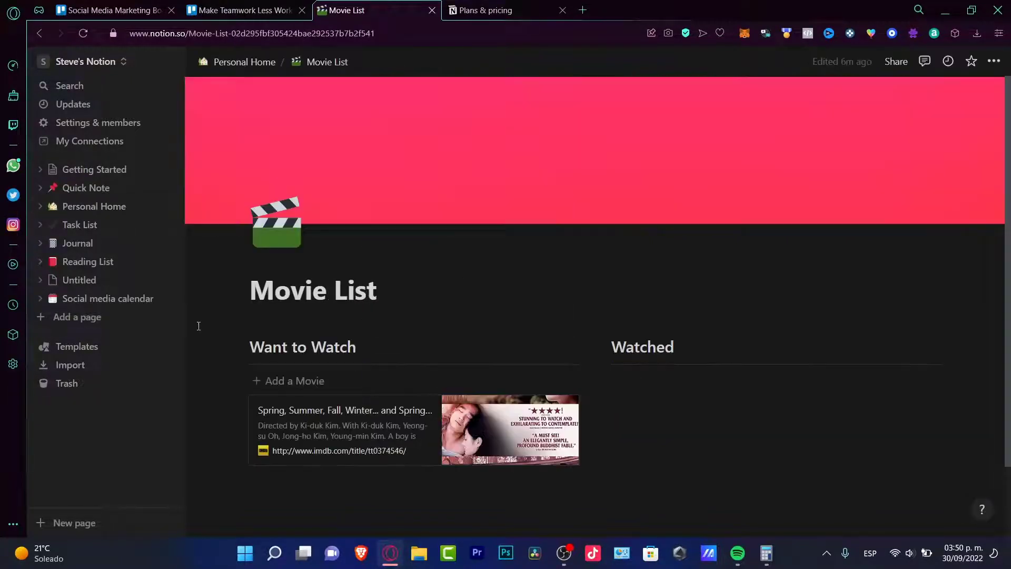
In Movie List, drag the movie bookmark from Want to Watch into the Watched column.
left_click(350, 350)
left_click(390, 384)
left_click(446, 333)
scroll(628, 380, "down", 2)
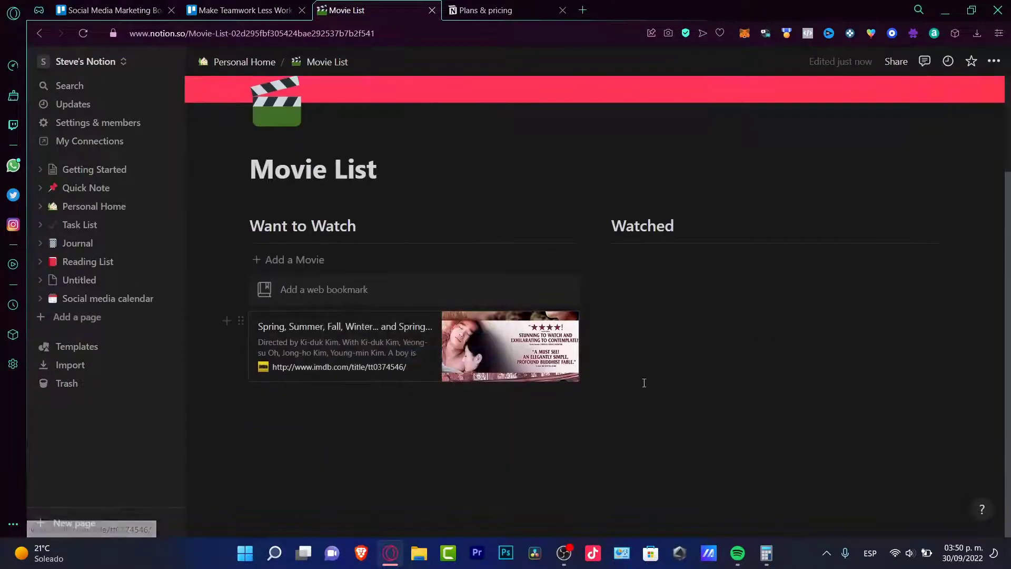
left_click_drag(423, 343, 689, 283)
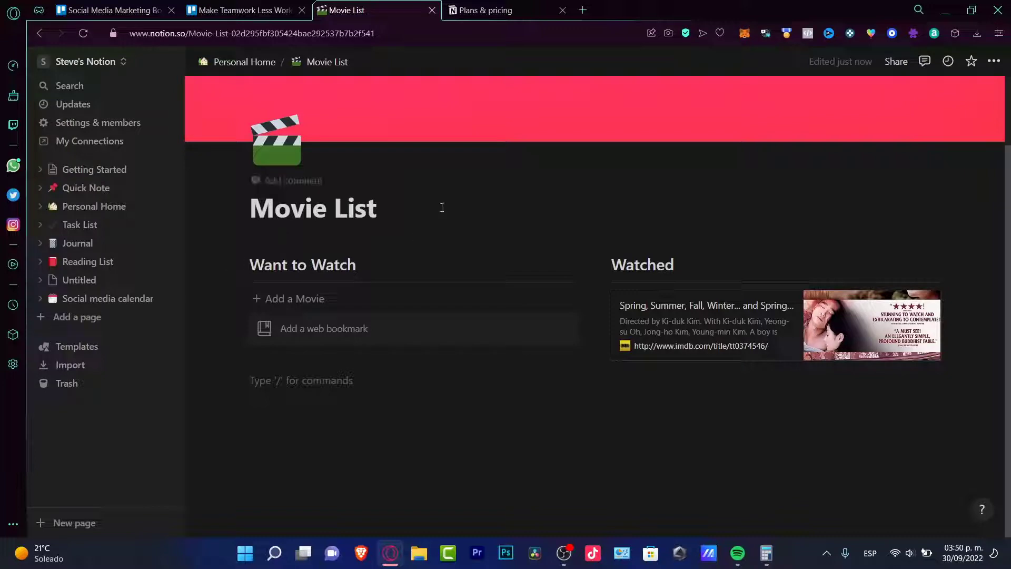
scroll(555, 226, "up", 2)
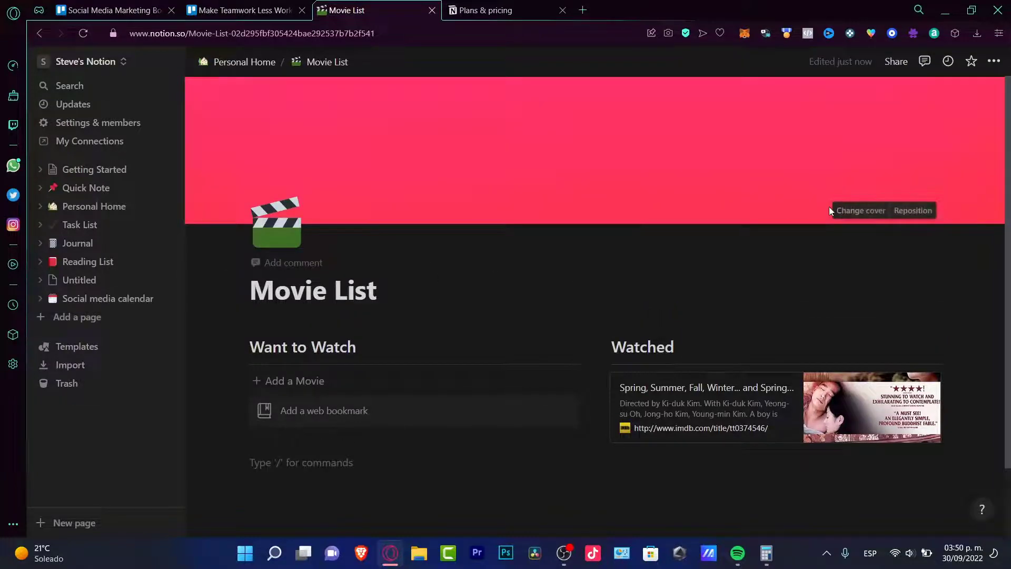
Switch Notion to the other personal workspace, then go back to the Trello marketing board.
left_click(136, 140)
left_click(136, 140)
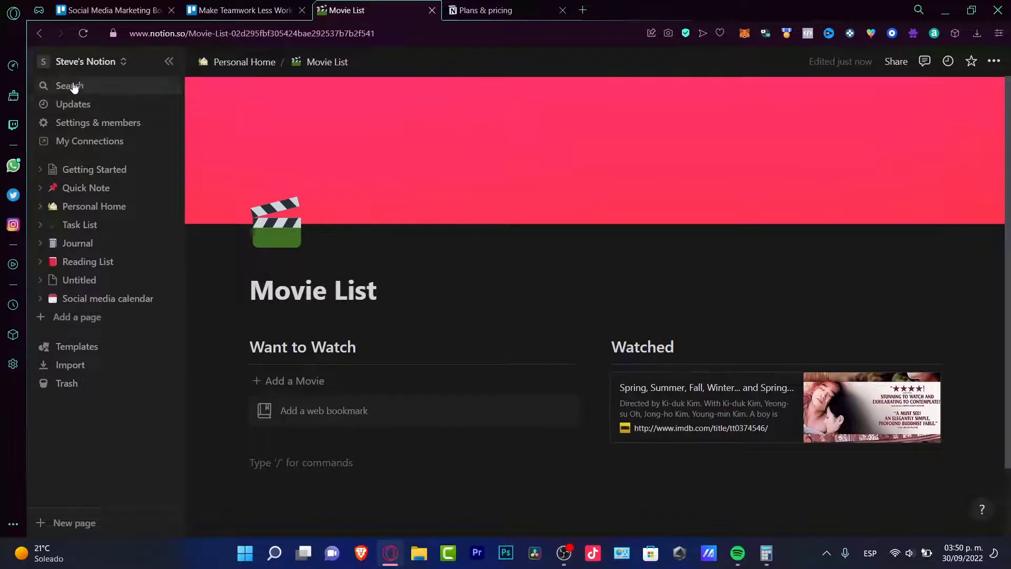
left_click(74, 61)
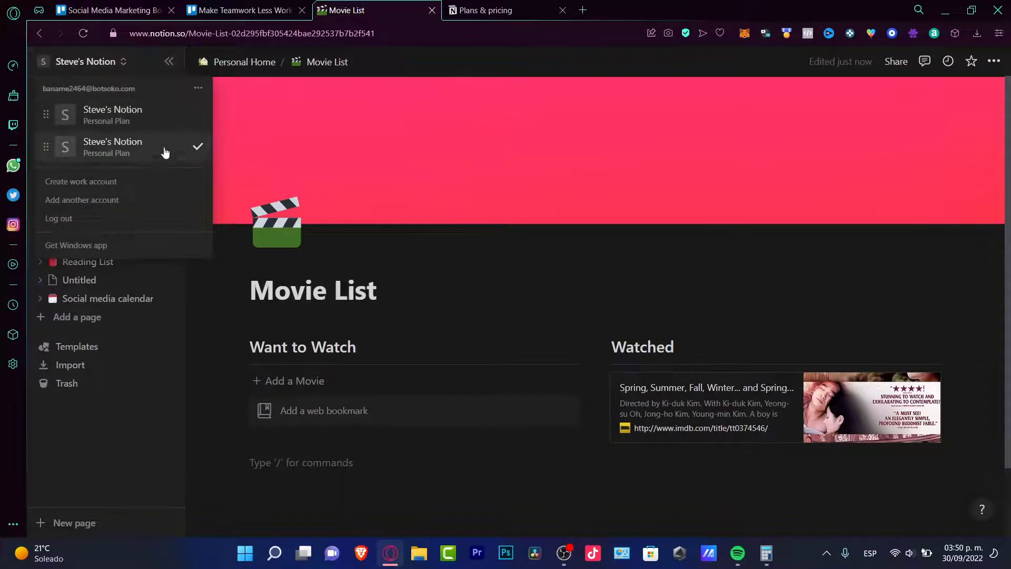
left_click(152, 112)
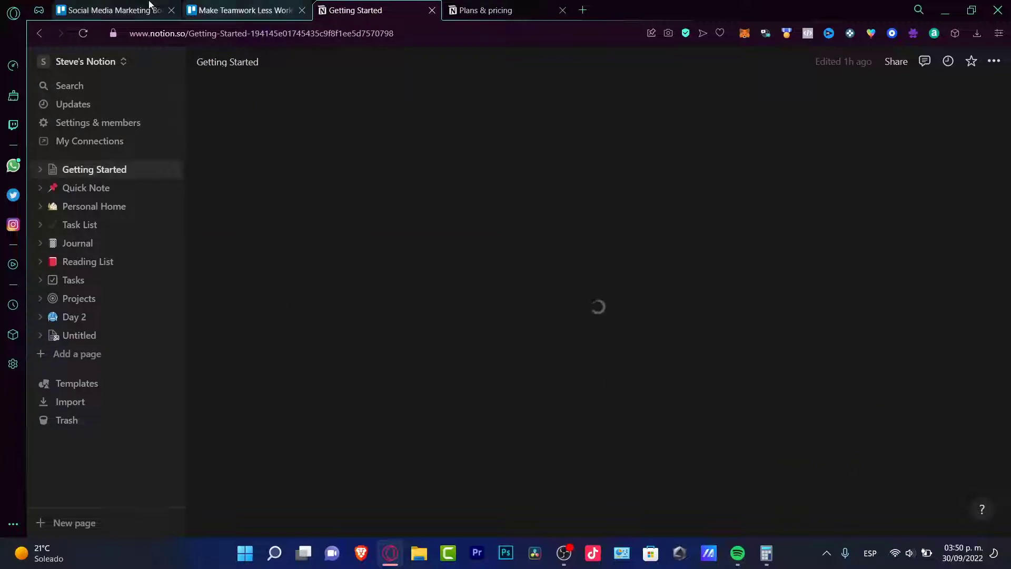
left_click(113, 5)
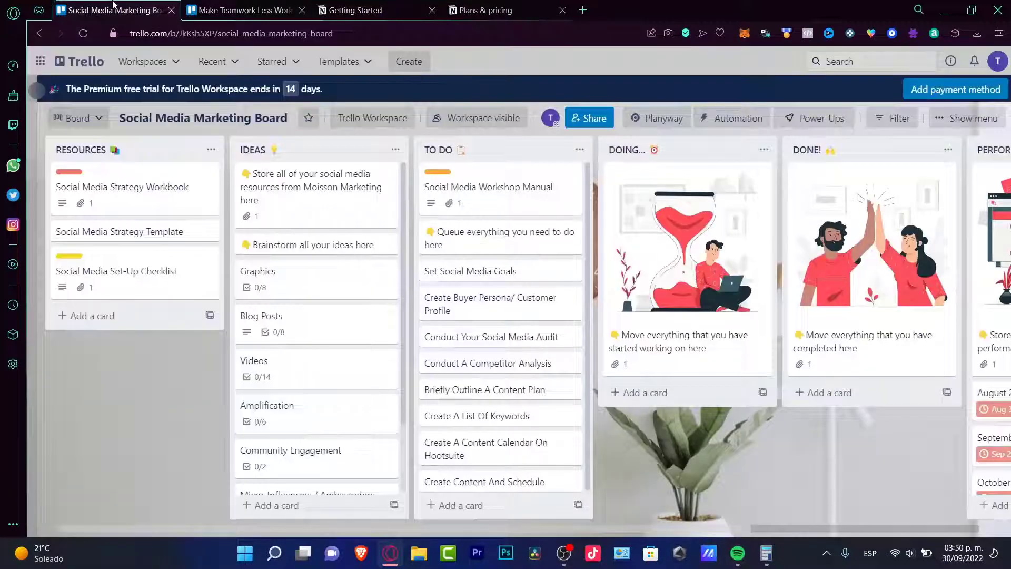
left_click(331, 10)
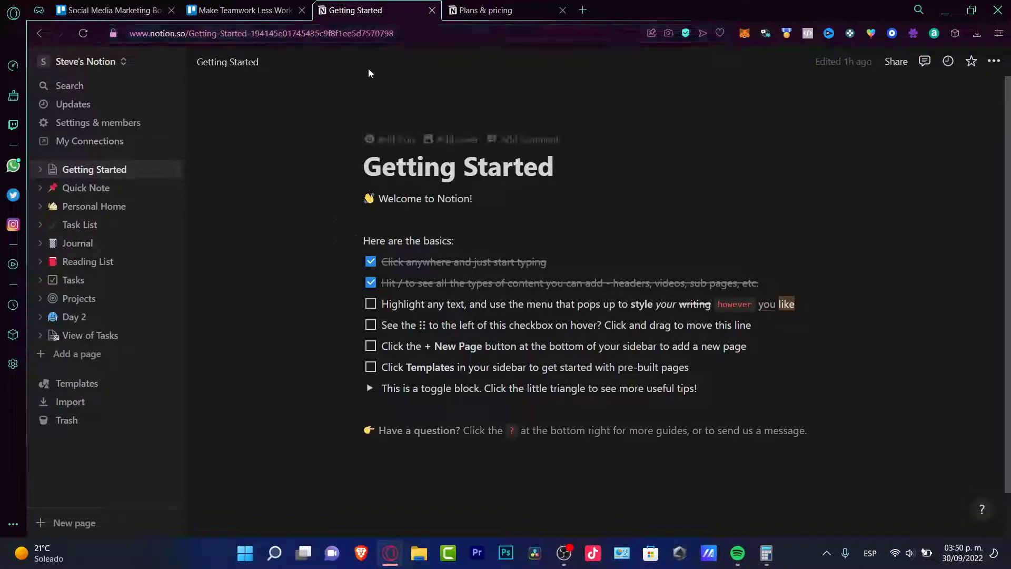
left_click(126, 6)
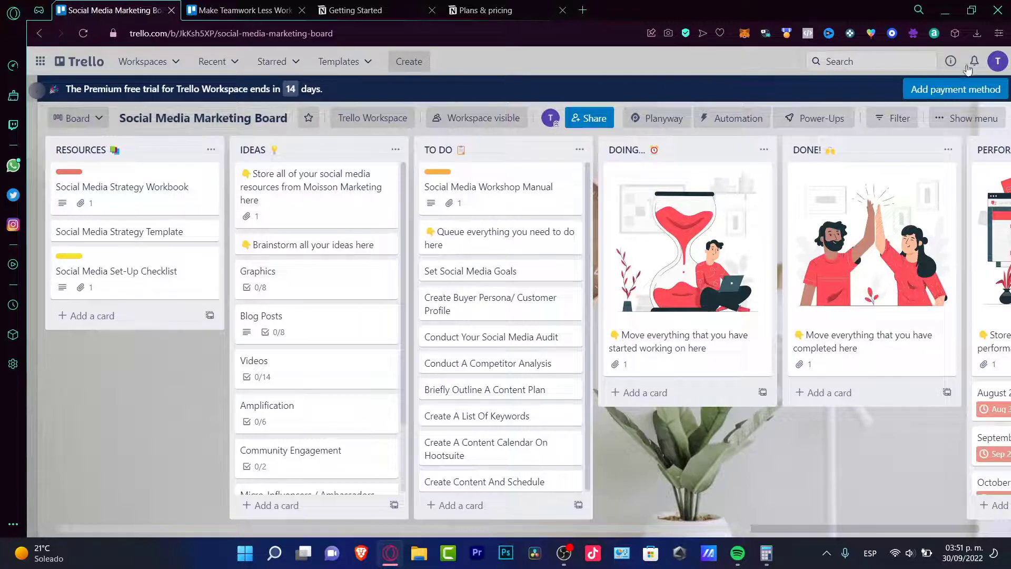
Reorder the Trello lists so DOING sits right after RESOURCES, with TO DO past DOING.
left_click(998, 61)
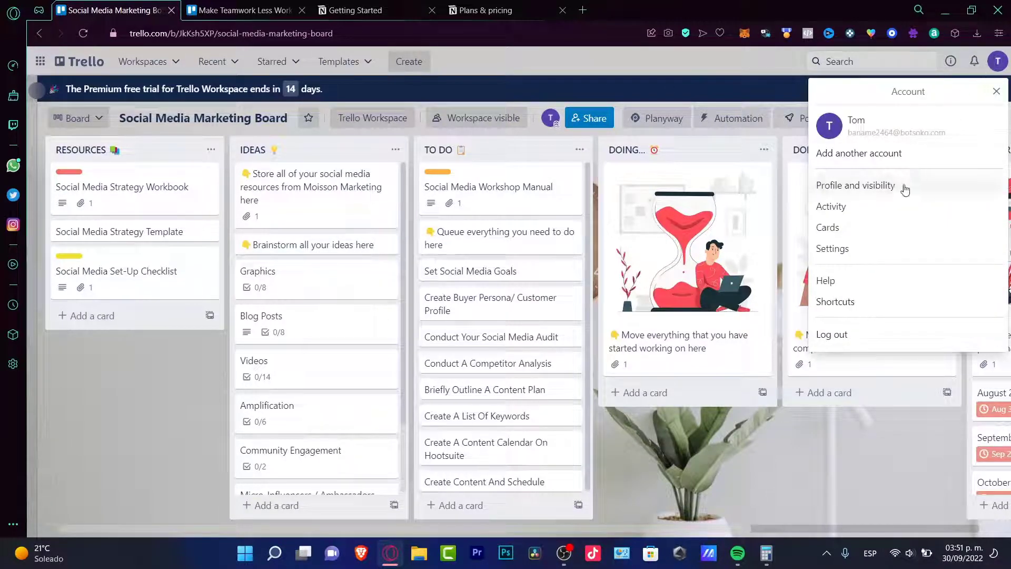
left_click(858, 284)
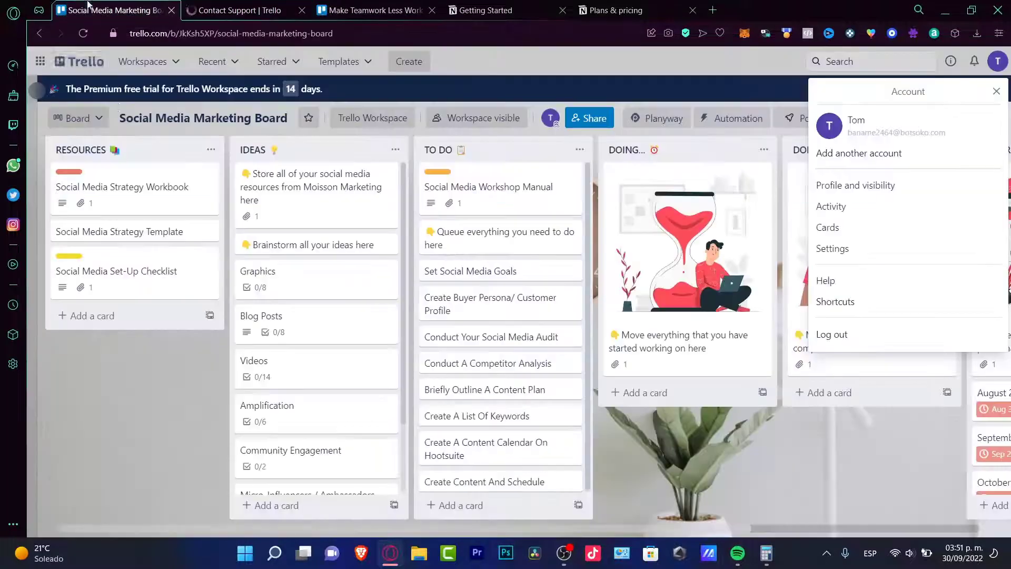
left_click(110, 10)
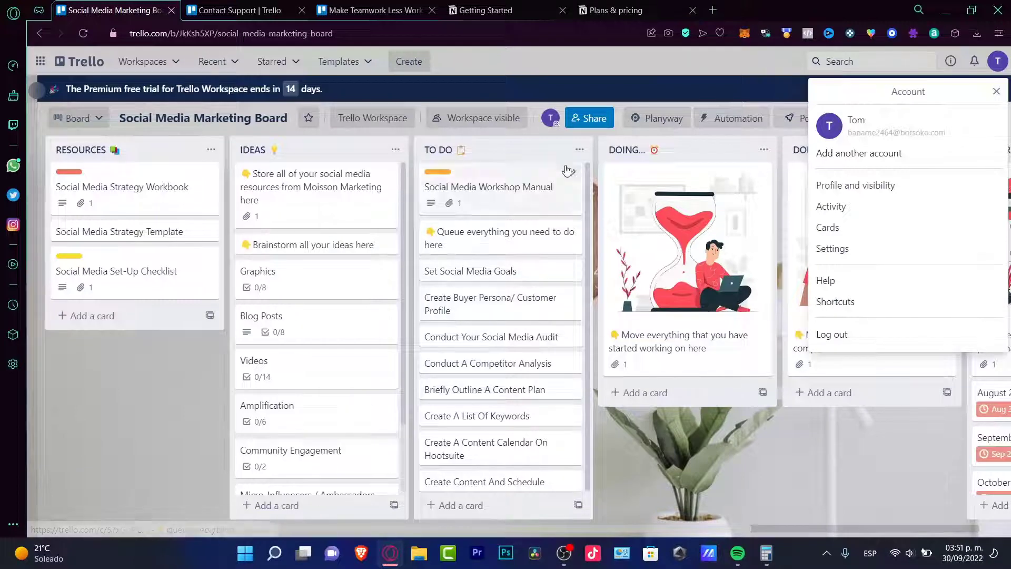
left_click_drag(545, 158, 701, 166)
left_click_drag(515, 142, 327, 150)
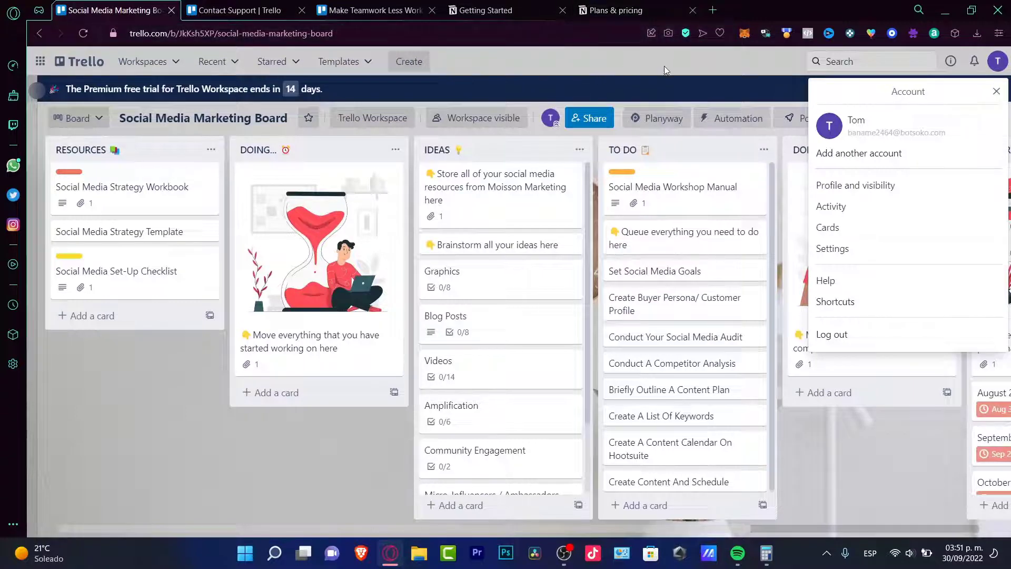
Bring up the Contact Support | Trello page and scroll down to its support request form.
left_click(258, 12)
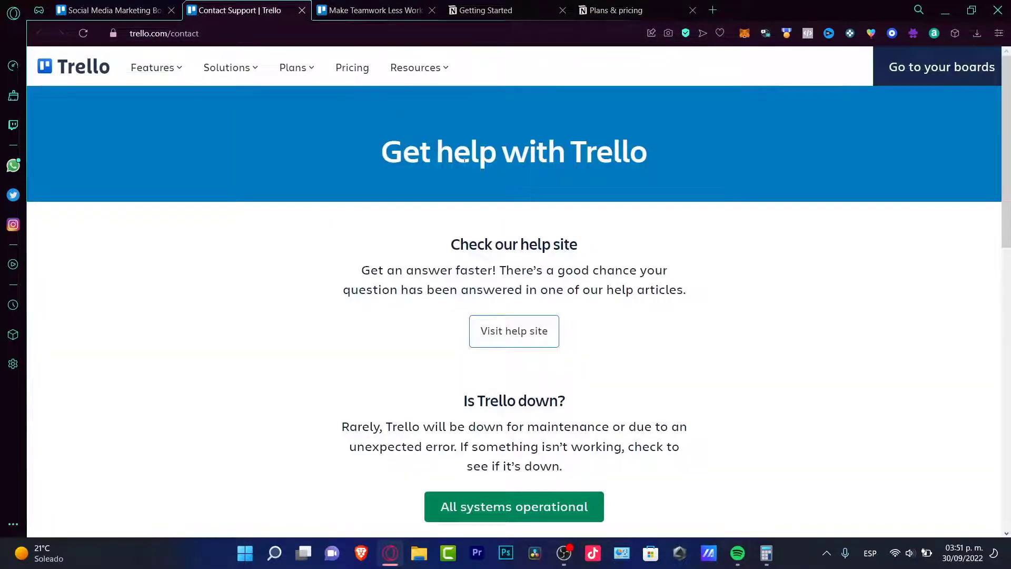
scroll(639, 344, "down", 7)
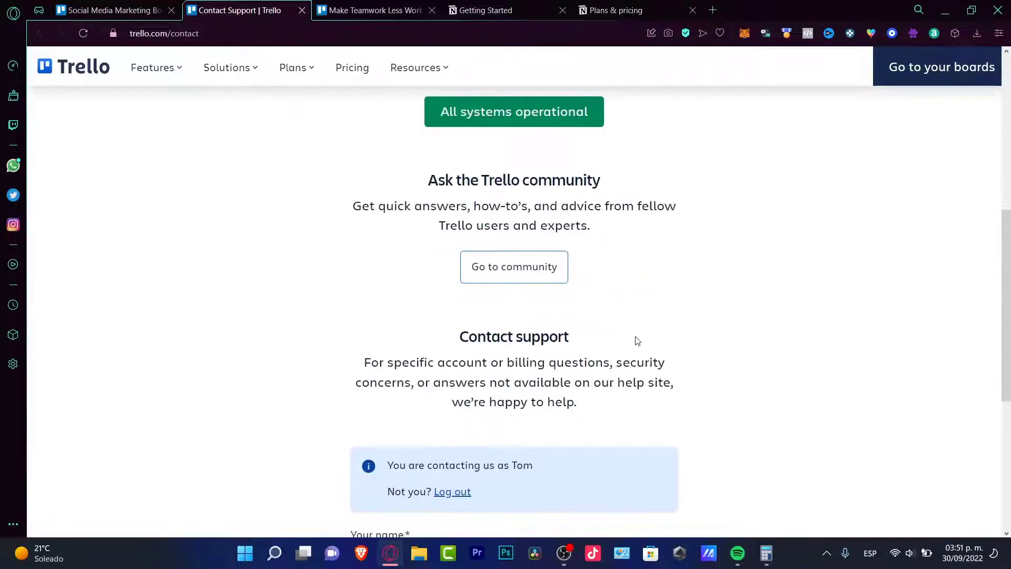
scroll(636, 339, "down", 3)
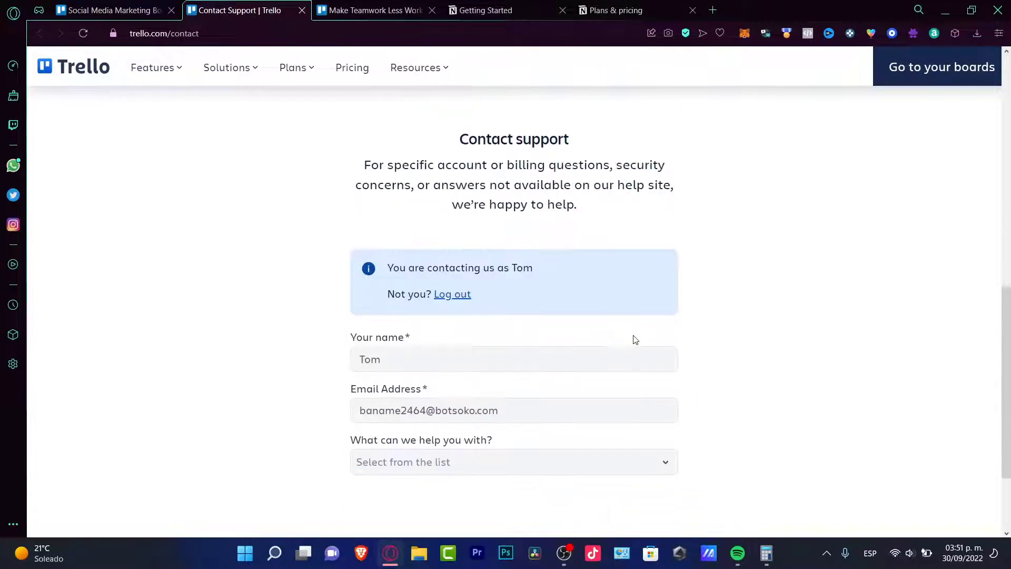
scroll(643, 358, "down", 2)
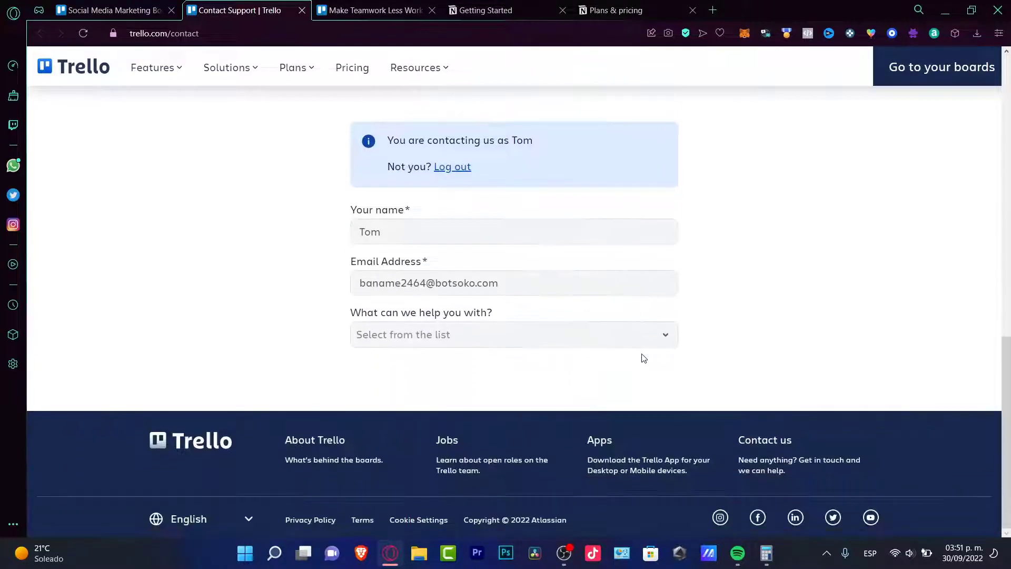
Open the Trello support site from the Contact us footer link and browse it.
left_click(808, 442)
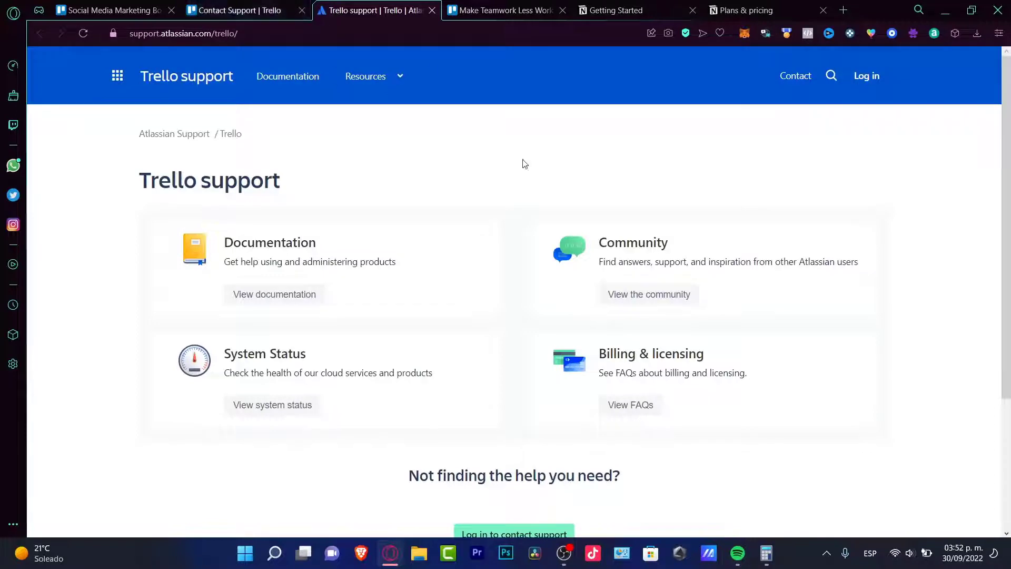
scroll(600, 211, "down", 4)
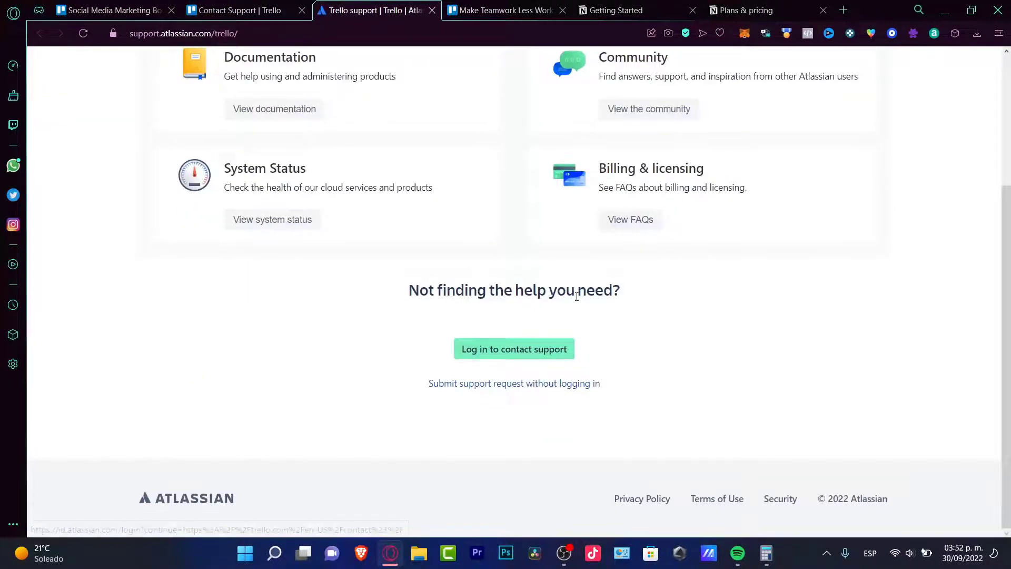
scroll(616, 279, "up", 4)
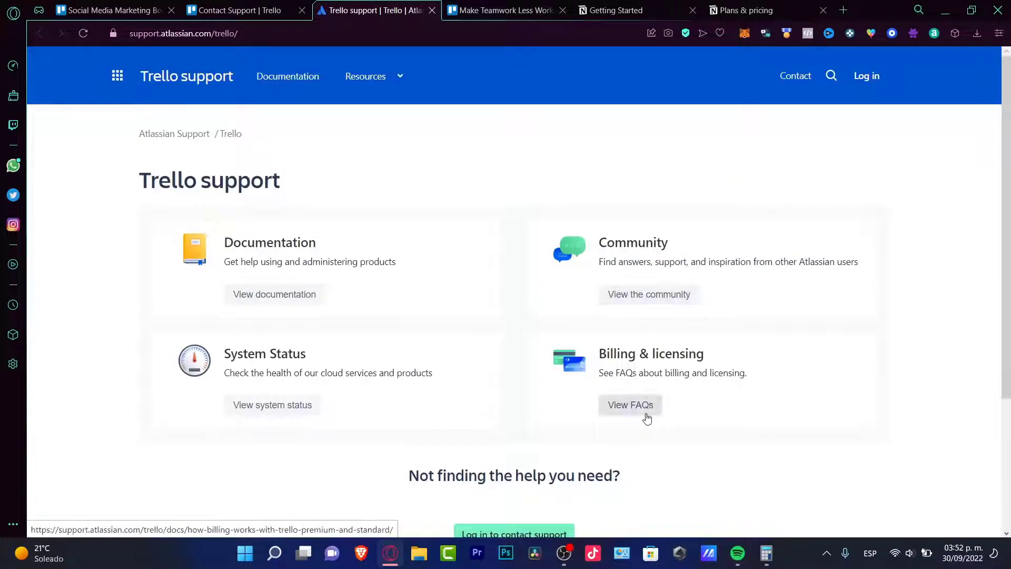
On the Contact Support form, choose Billing as the help topic, then switch to Notion's Getting Started page.
left_click(271, 8)
scroll(862, 472, "down", 3)
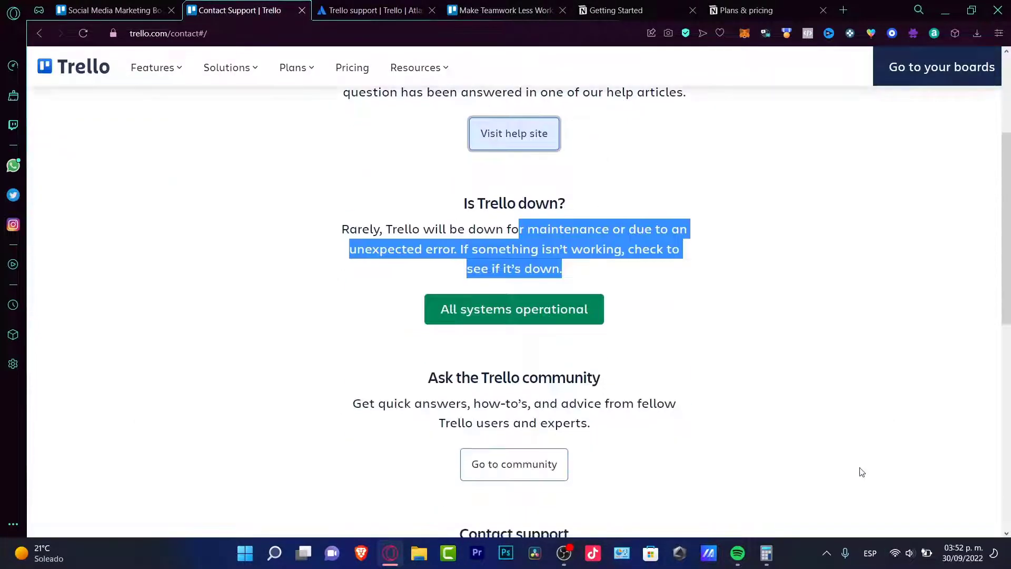
scroll(551, 469, "down", 3)
scroll(553, 457, "down", 3)
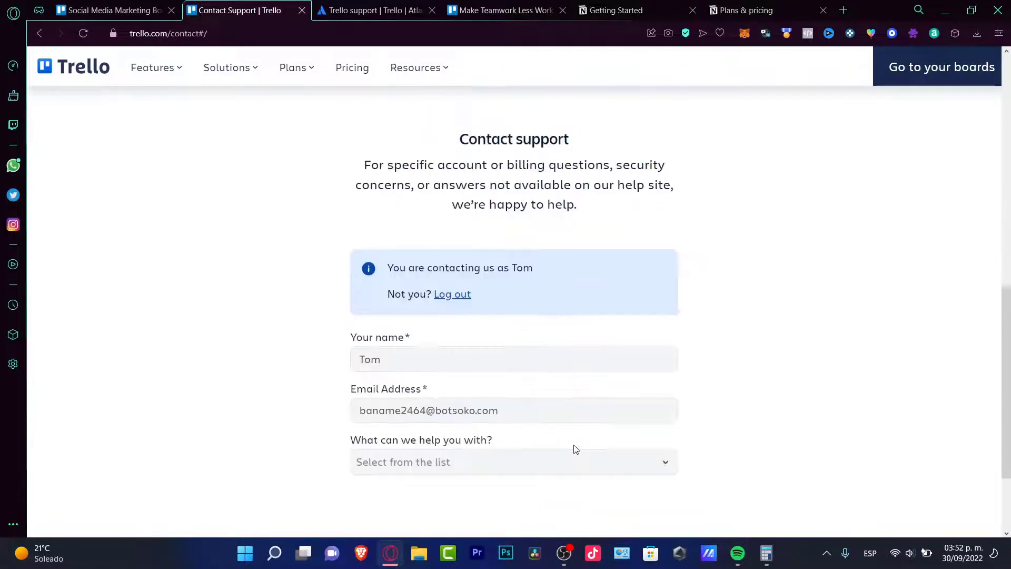
left_click(537, 469)
left_click(473, 476)
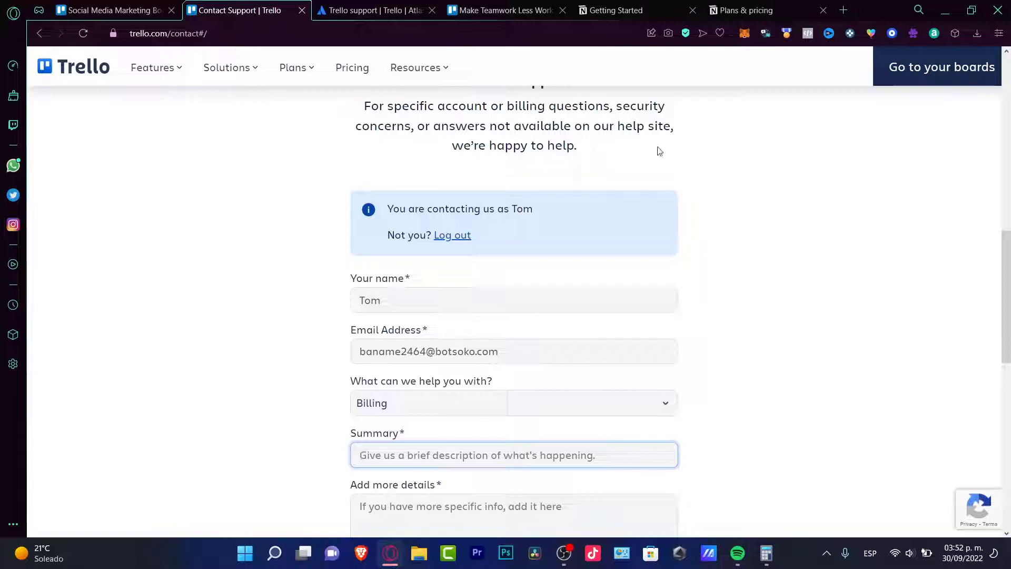
left_click(604, 6)
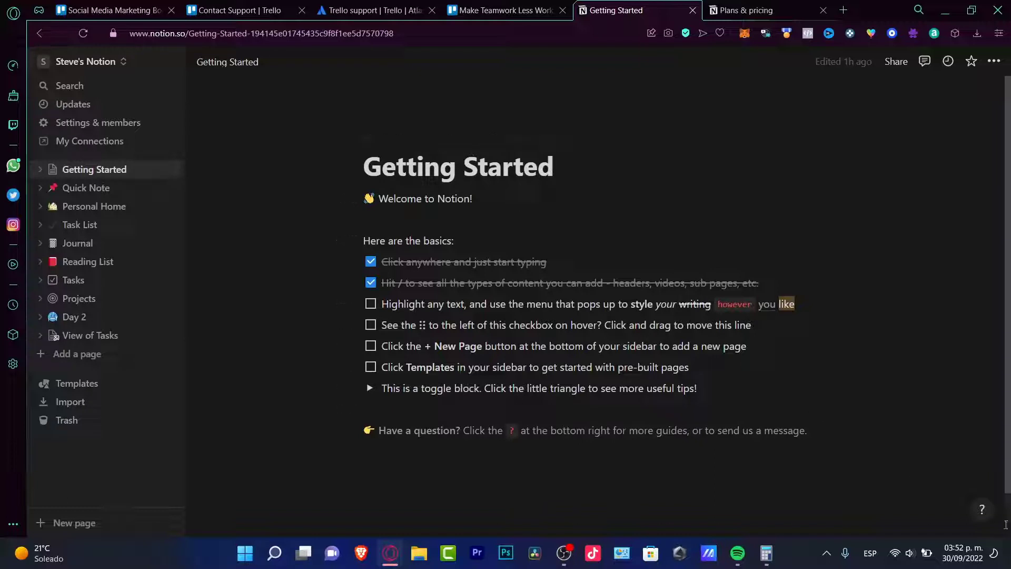
Open Notion's Message support chat from the ? button, then return to Trello's Templates list.
left_click(983, 510)
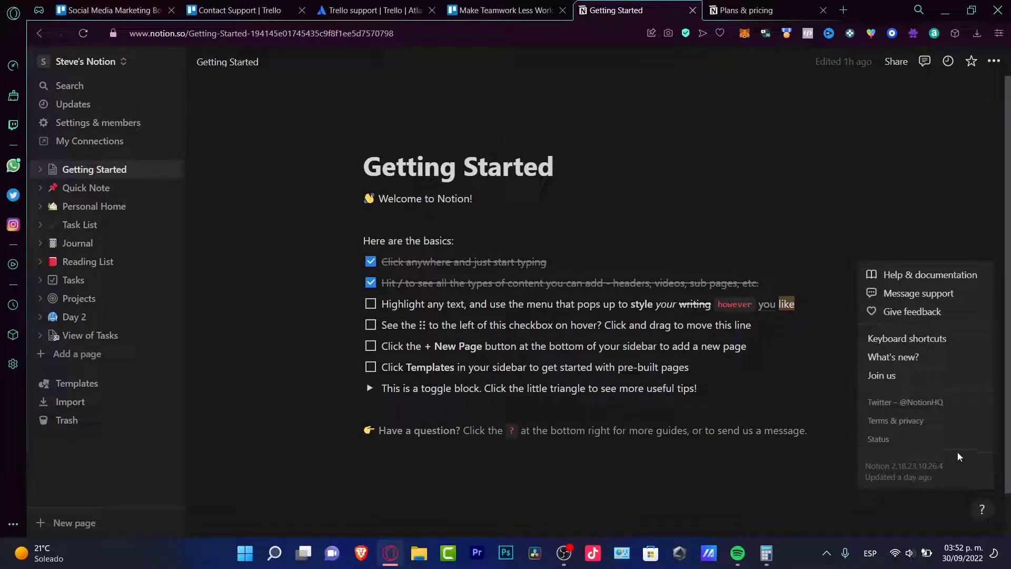
left_click(917, 295)
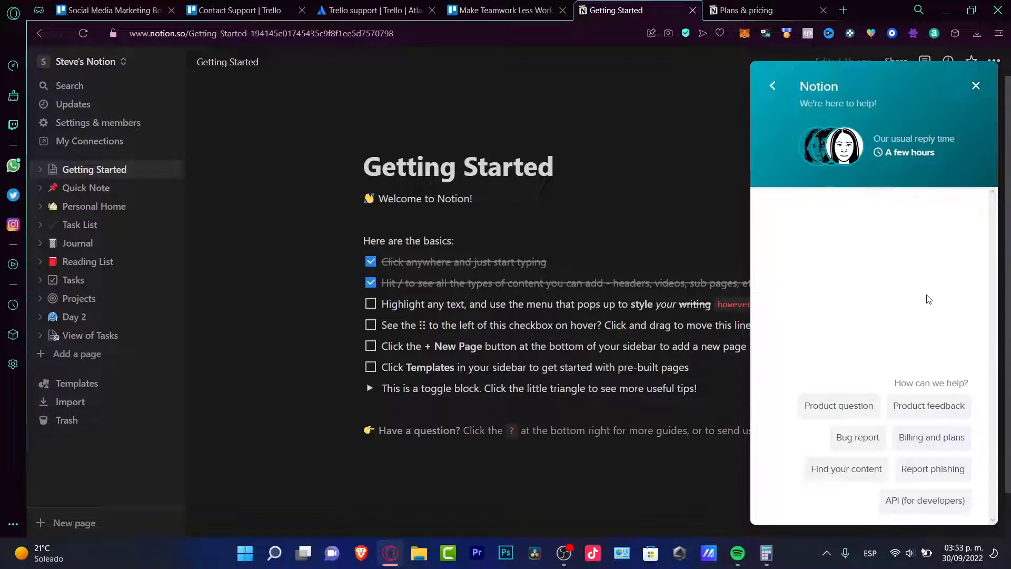
left_click(108, 10)
left_click(348, 61)
left_click(545, 38)
Pan across the Trello board's lists and check the top templates, then return to Notion's Getting Started page.
key("Escape")
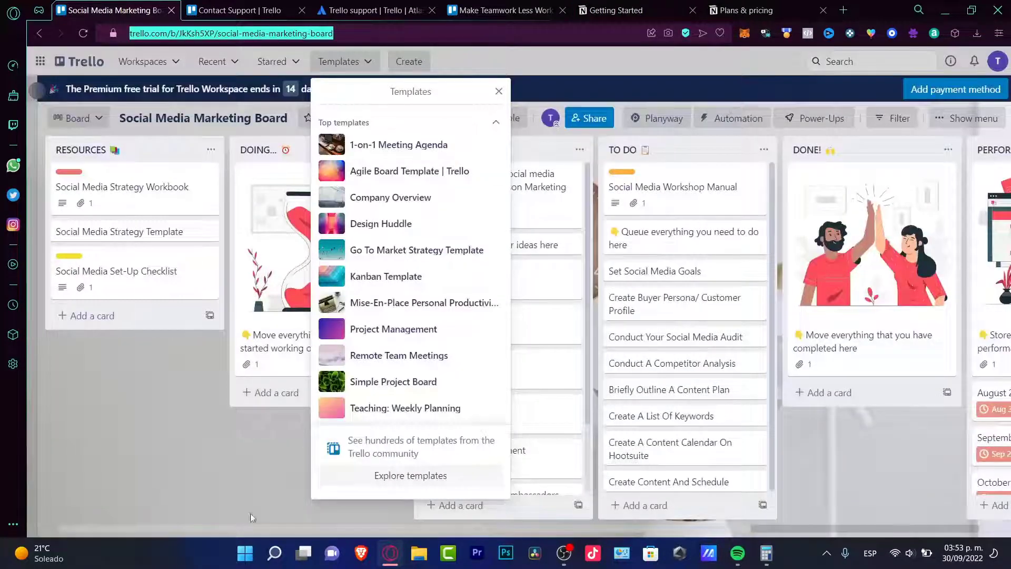
left_click(279, 435)
left_click_drag(280, 438, 149, 435)
scroll(637, 435, "right", 4)
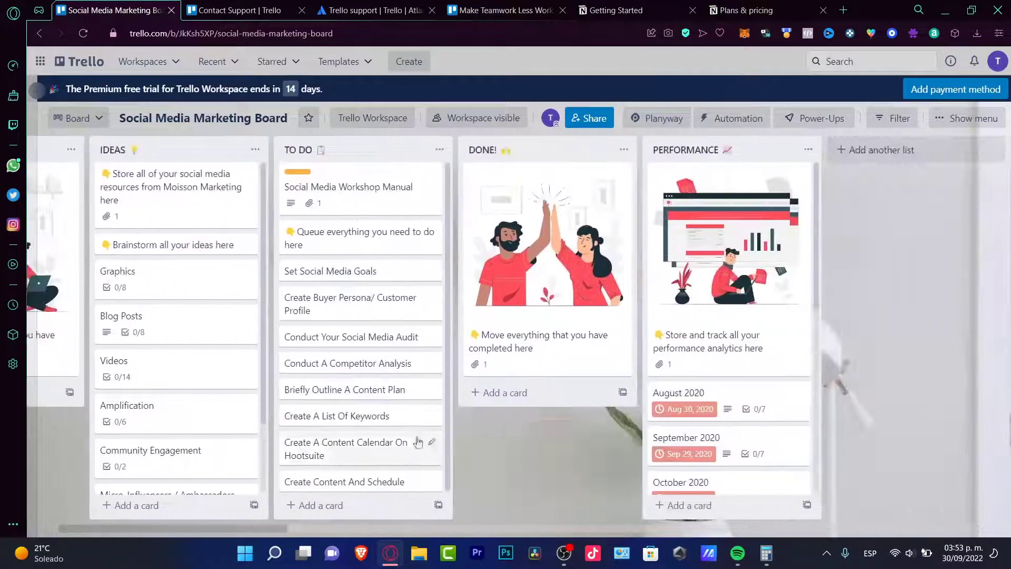
scroll(365, 453, "left", 7)
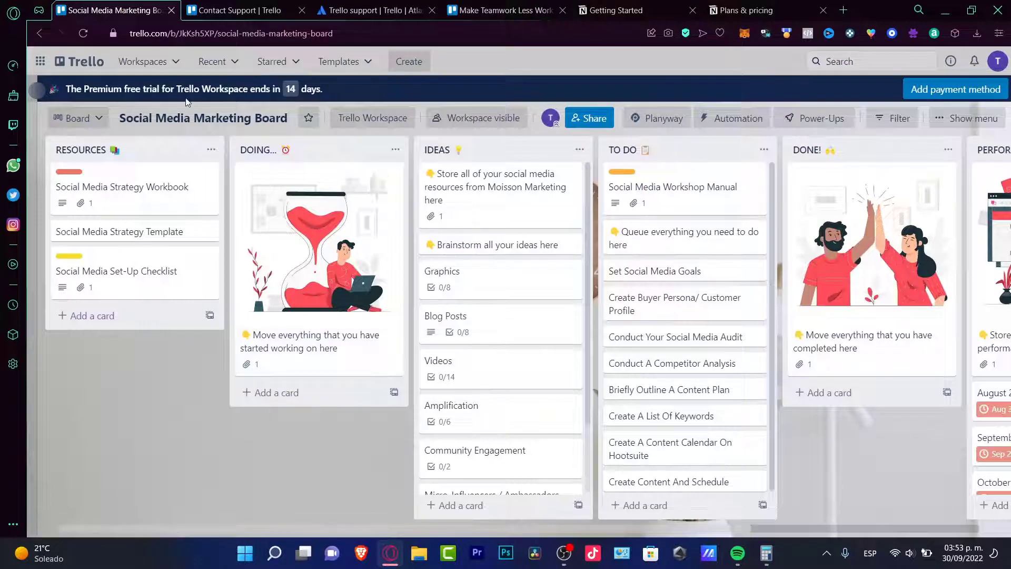
left_click(339, 61)
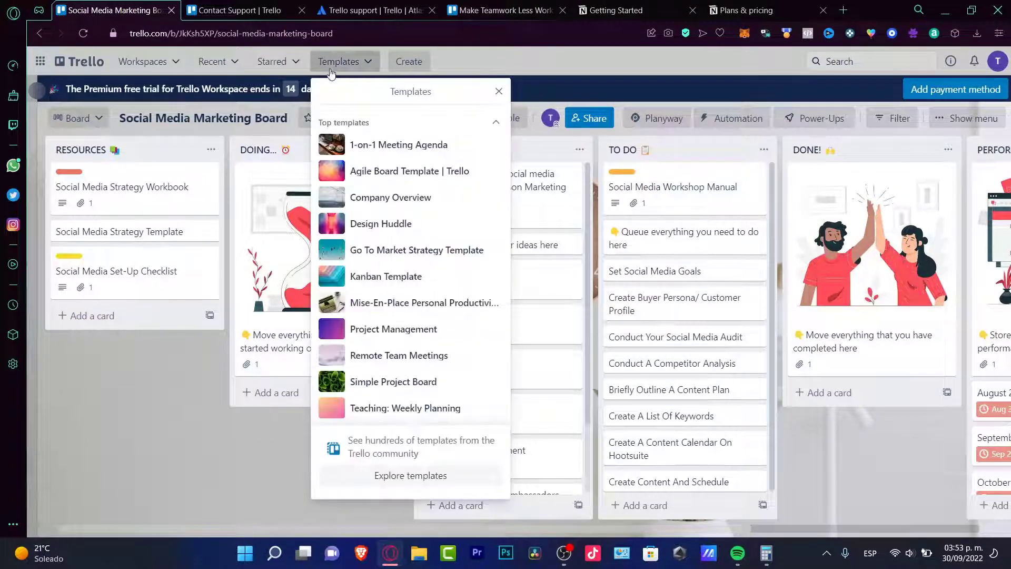
left_click(192, 358)
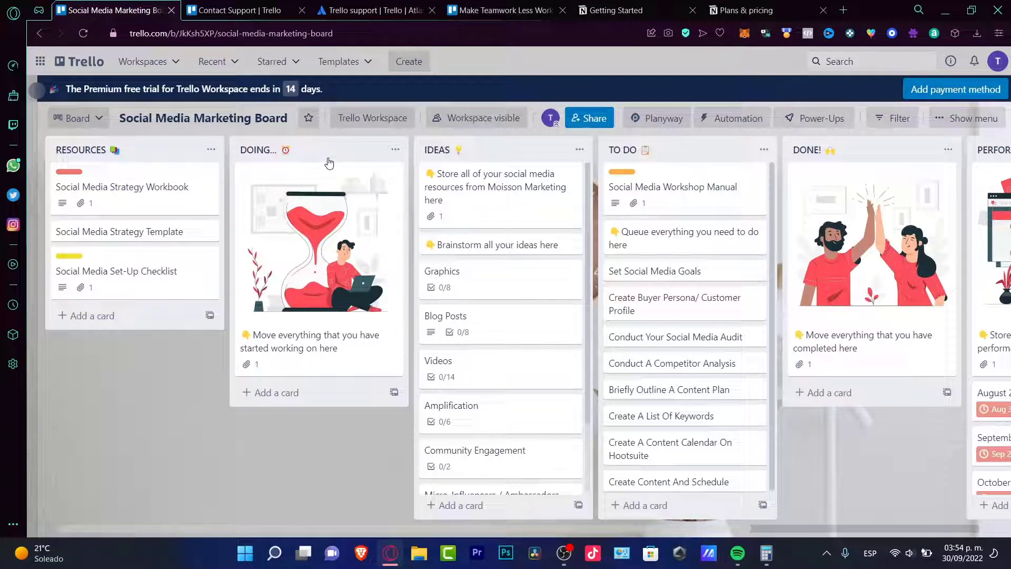
left_click(659, 5)
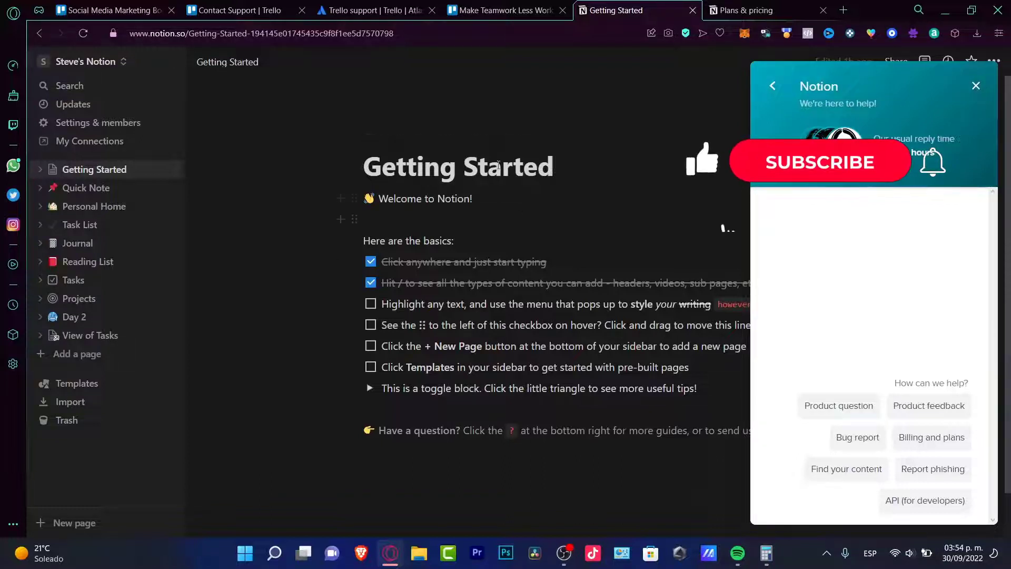
Close Trello's Contact Support and support site tabs, returning to Notion's Getting Started page.
left_click(255, 4)
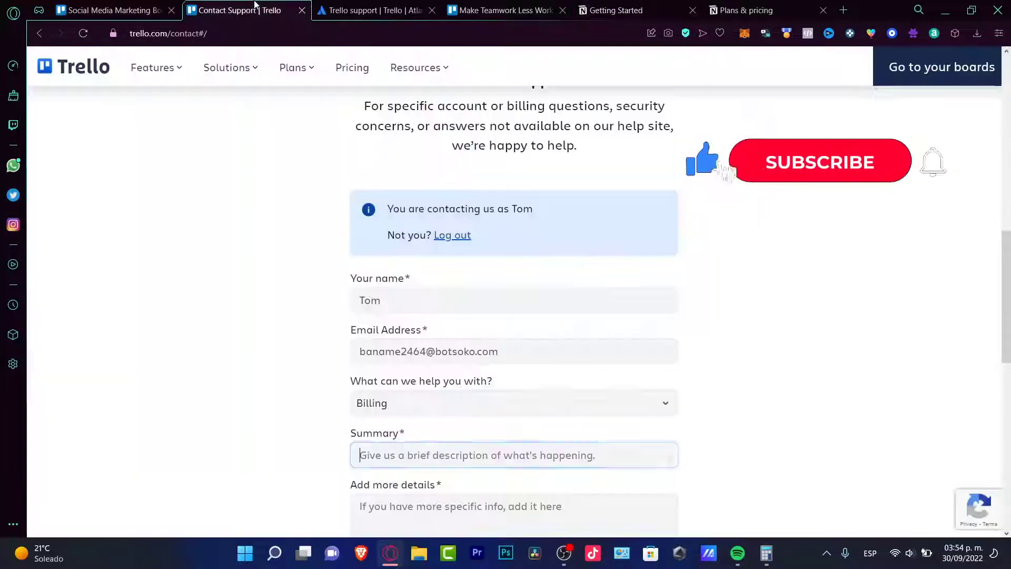
left_click(302, 10)
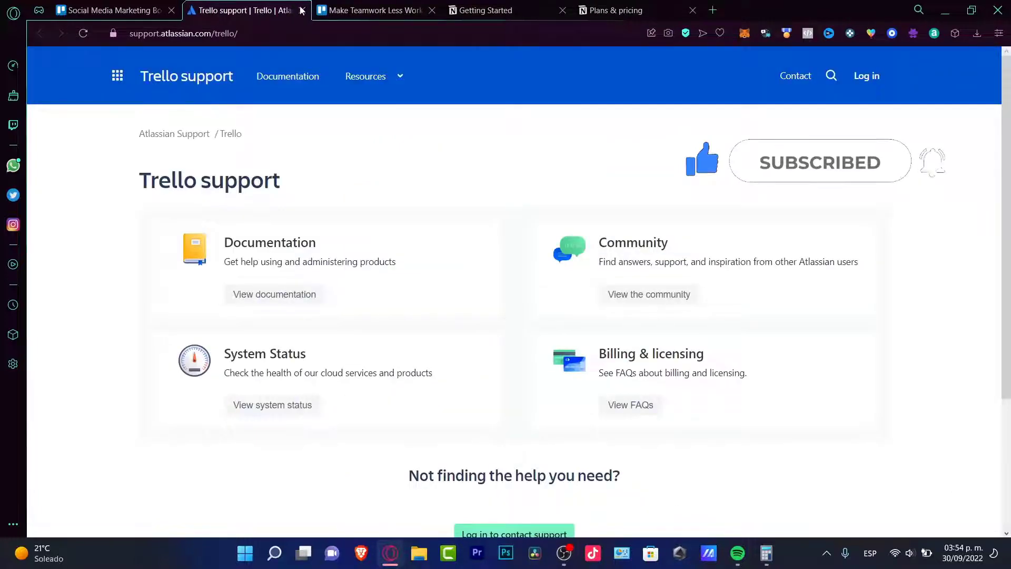
left_click(302, 10)
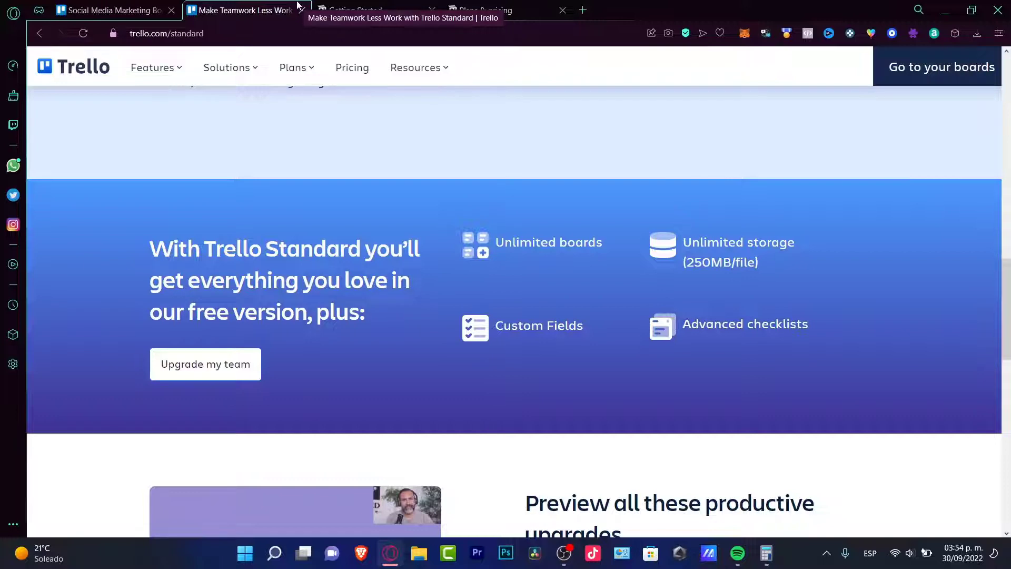
left_click(368, 10)
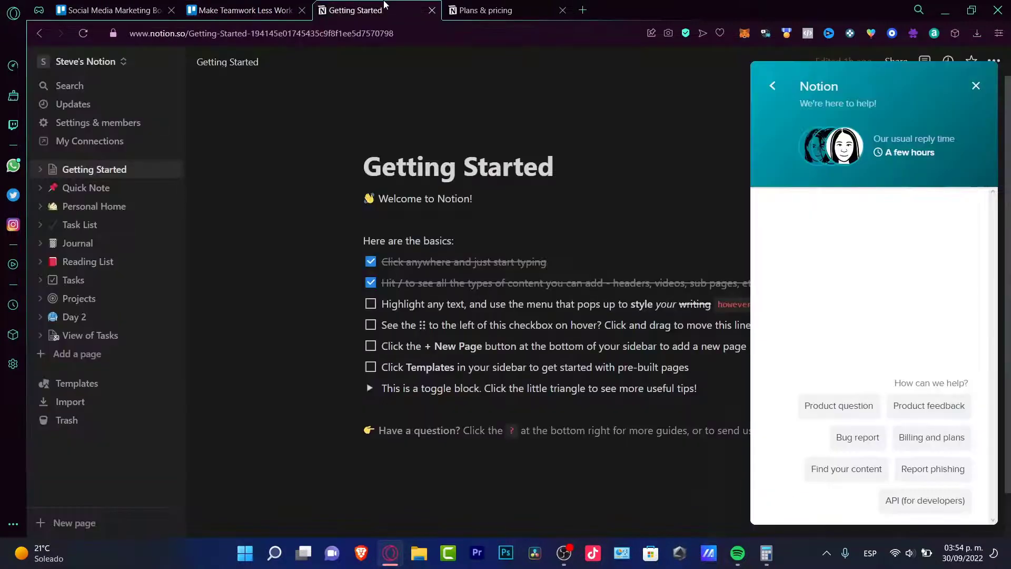